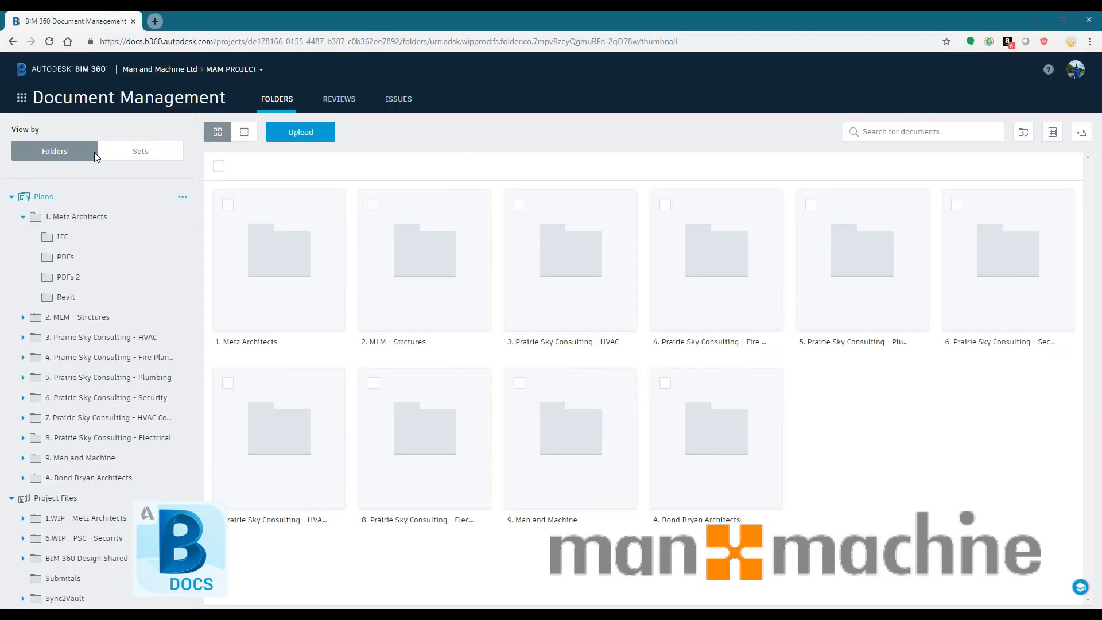
Open the PDFs folder under 1. Metz Architects, show its drawings as a list and widen the Name column
{"action": "left_click", "coordinate": [74, 110]}
{"action": "left_click", "coordinate": [183, 377]}
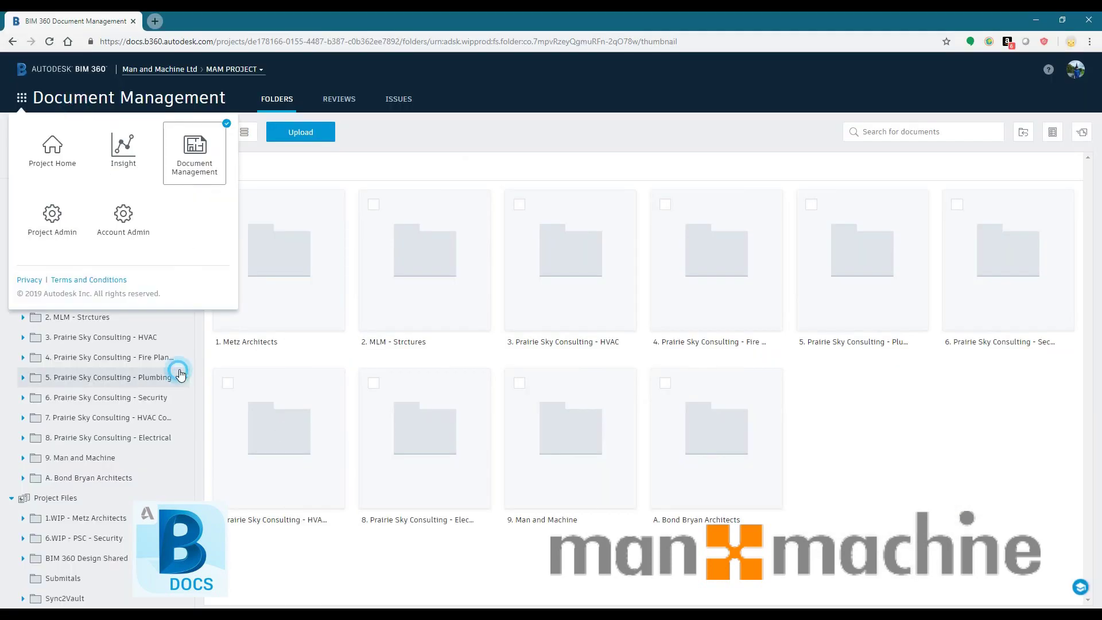
{"action": "left_click", "coordinate": [67, 257]}
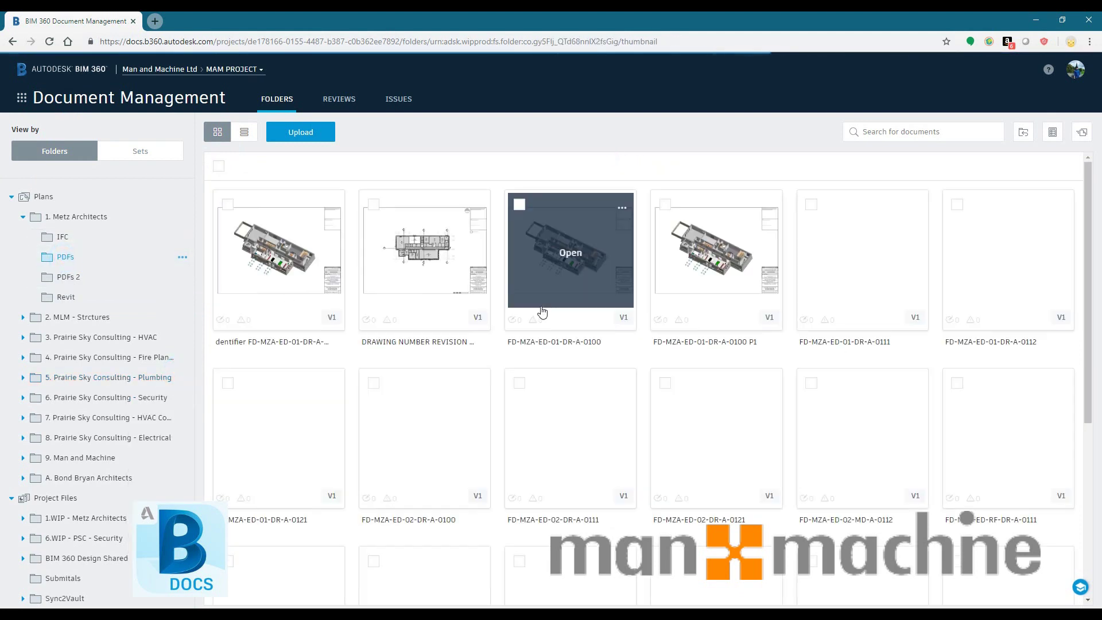
{"action": "left_click", "coordinate": [241, 133]}
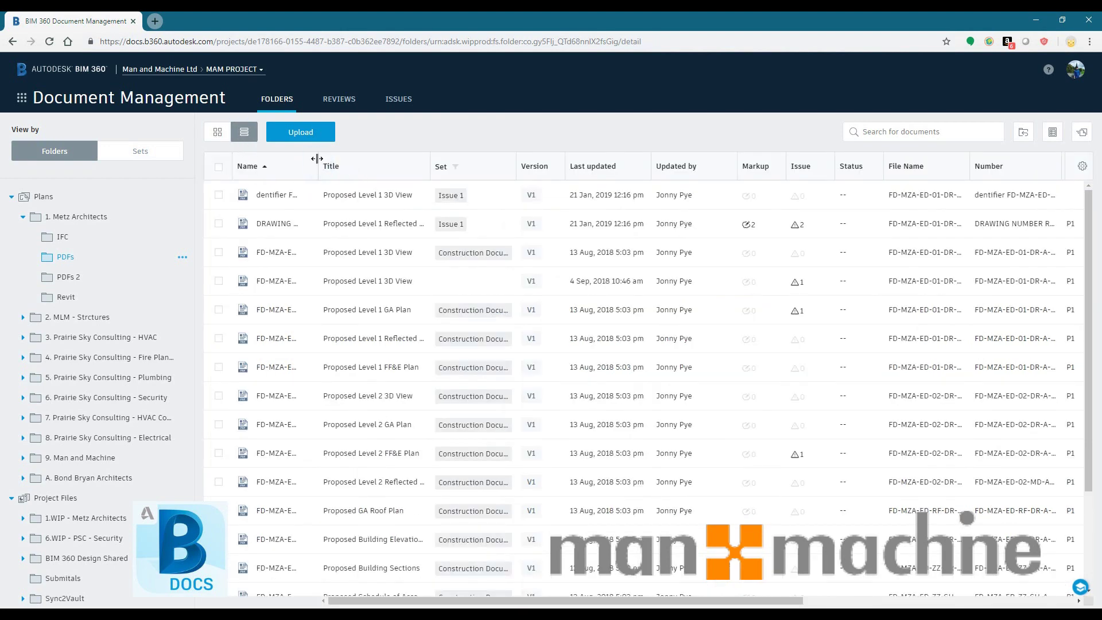
{"action": "left_click_drag", "start_coordinate": [317, 159], "coordinate": [426, 167]}
Search the PDFs folder for "rf" and open the Proposed GA Roof Plan drawing
{"action": "left_click", "coordinate": [880, 131]}
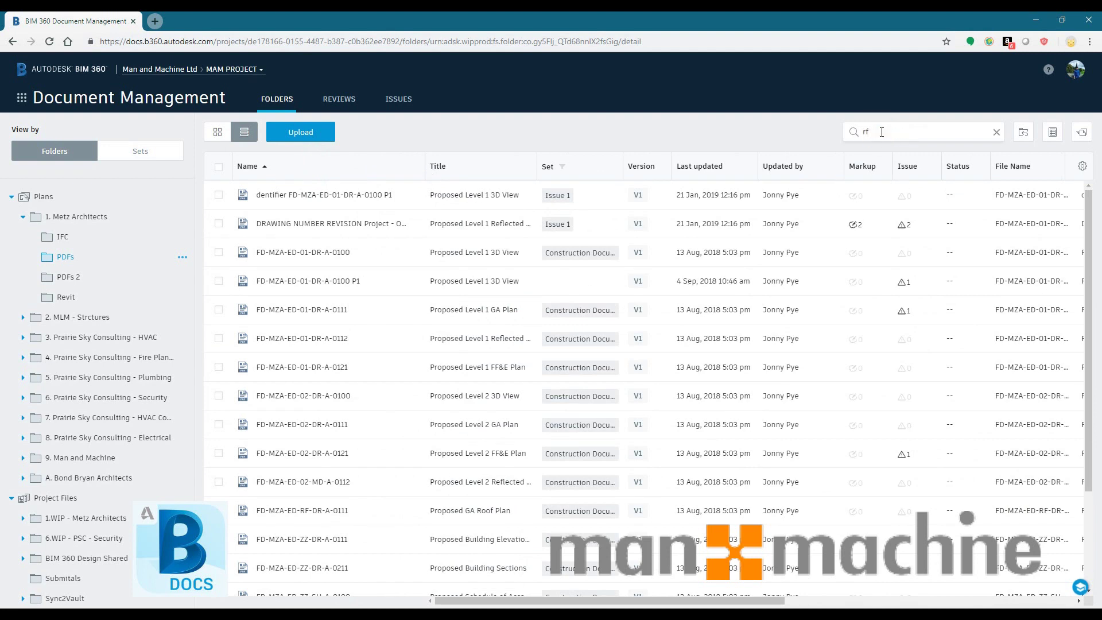
{"action": "key", "text": "Return"}
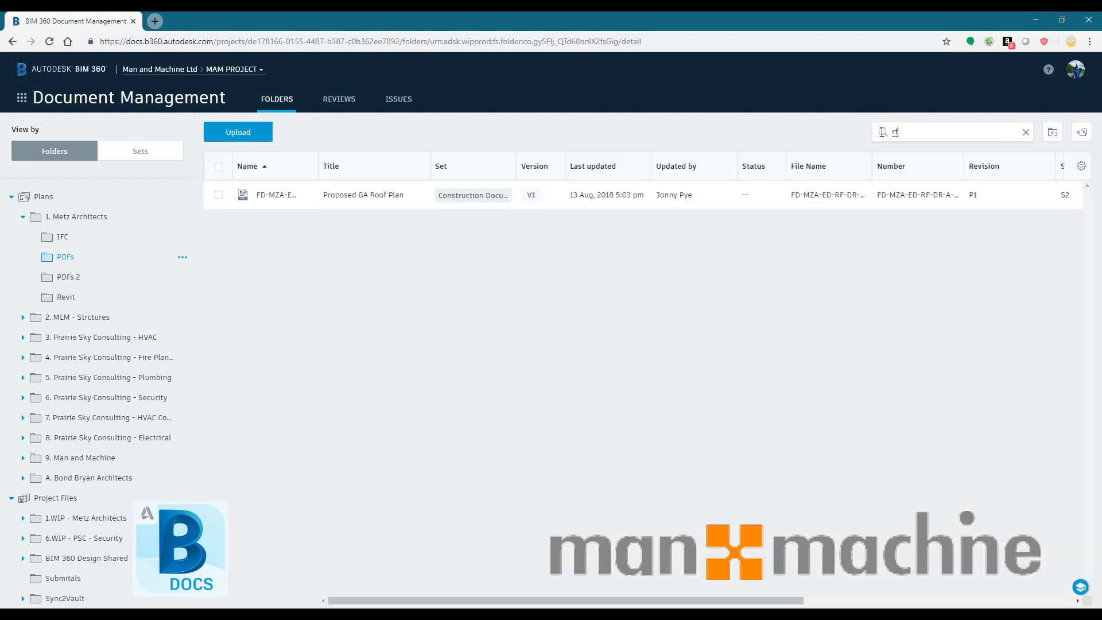
{"action": "left_click", "coordinate": [273, 196]}
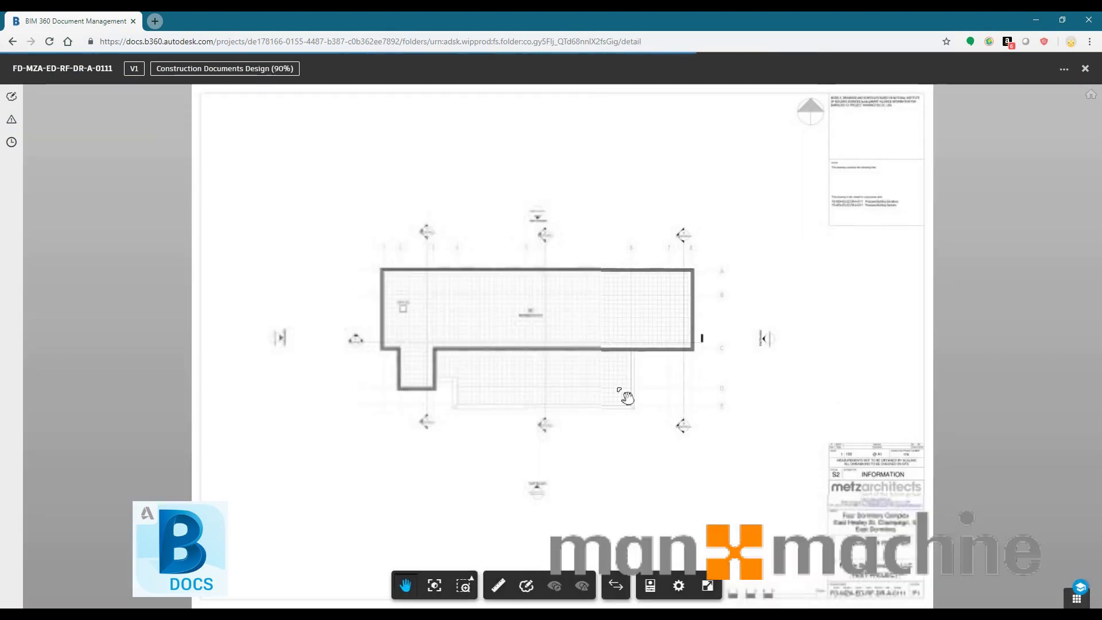
Examine the roof plan's title block, left end, right end and lower area, using the minimap to get around
{"action": "left_click", "coordinate": [651, 405]}
{"action": "left_click", "coordinate": [628, 381]}
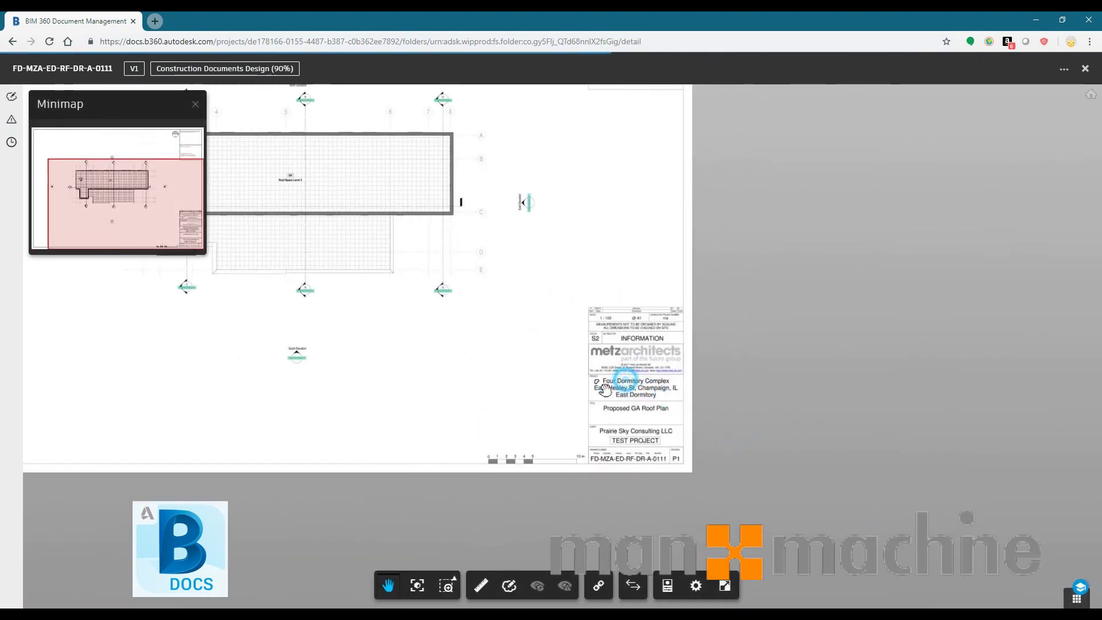
{"action": "scroll", "coordinate": [519, 371], "scroll_direction": "up", "scroll_amount": 5}
{"action": "scroll", "coordinate": [519, 372], "scroll_direction": "up", "scroll_amount": 2}
{"action": "left_click_drag", "start_coordinate": [433, 314], "coordinate": [517, 352]}
{"action": "mouse_move", "coordinate": [415, 285]}
{"action": "left_mouse_down"}
{"action": "mouse_move", "coordinate": [534, 388]}
{"action": "mouse_move", "coordinate": [601, 480]}
{"action": "mouse_move", "coordinate": [729, 502]}
{"action": "left_mouse_up"}
{"action": "scroll", "coordinate": [729, 503], "scroll_direction": "down", "scroll_amount": 1}
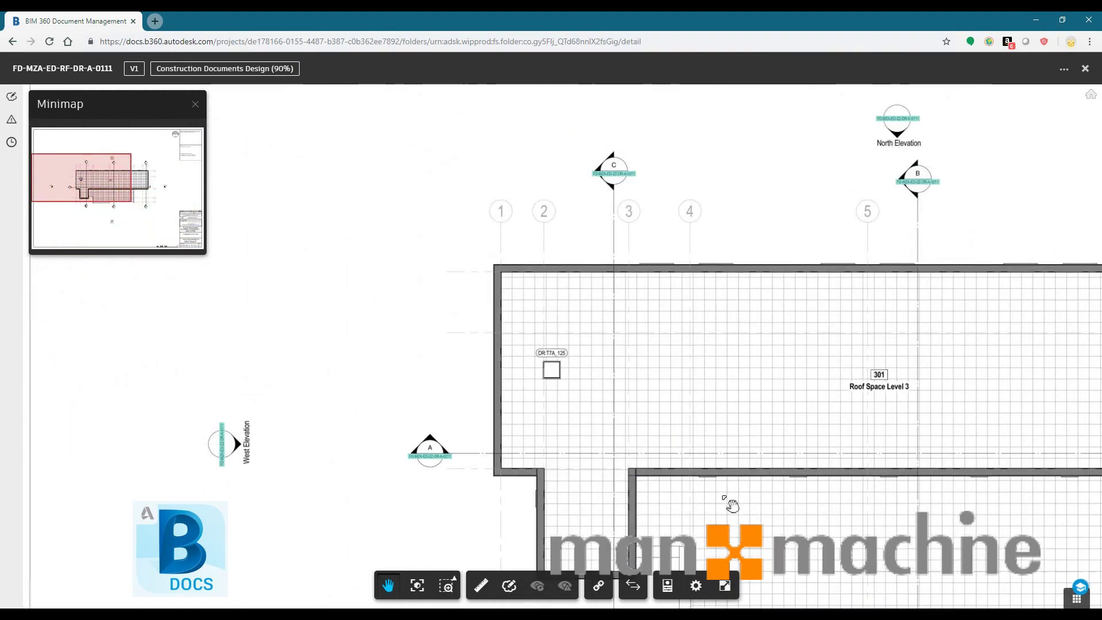
{"action": "scroll", "coordinate": [729, 504], "scroll_direction": "down", "scroll_amount": 1}
{"action": "left_click", "coordinate": [148, 180]}
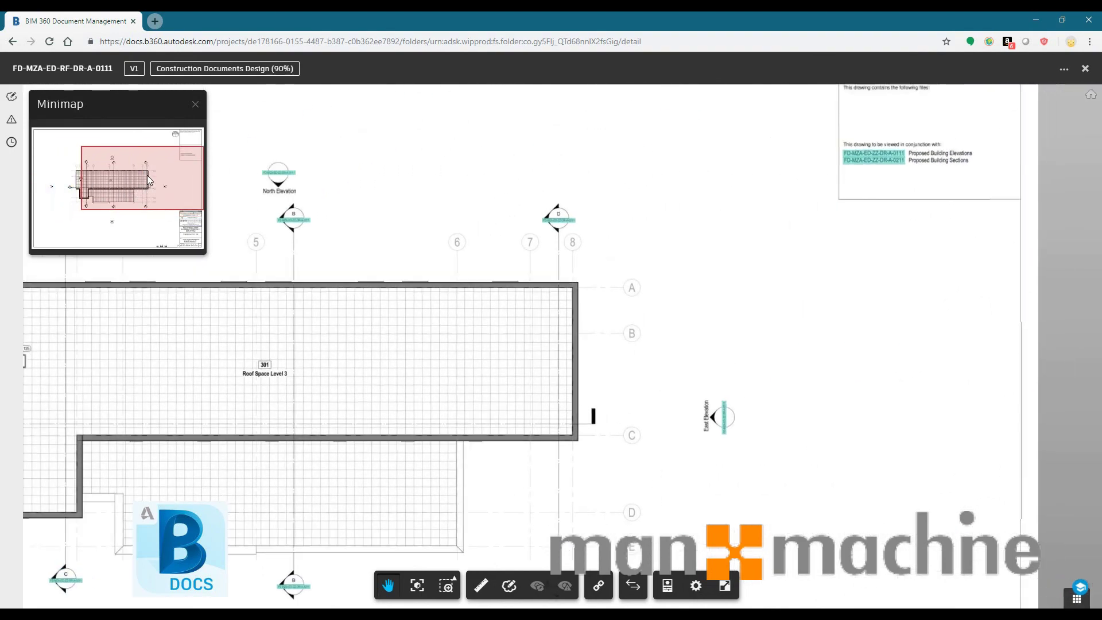
{"action": "left_click", "coordinate": [130, 202]}
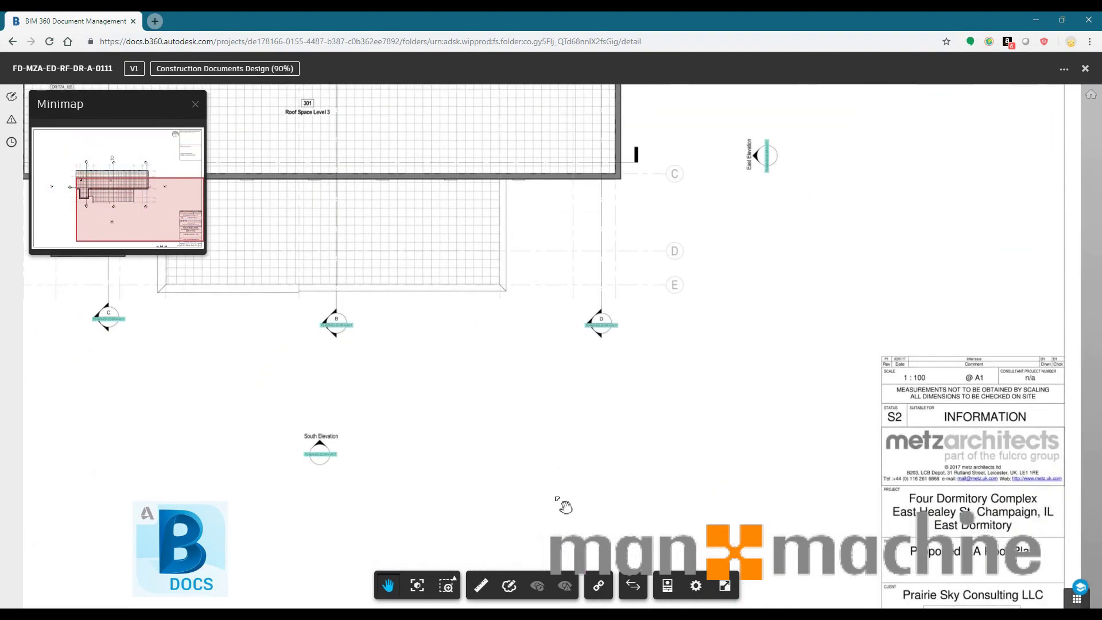
Start measuring on the roof plan and cancel the sheet calibration
{"action": "left_click", "coordinate": [481, 586]}
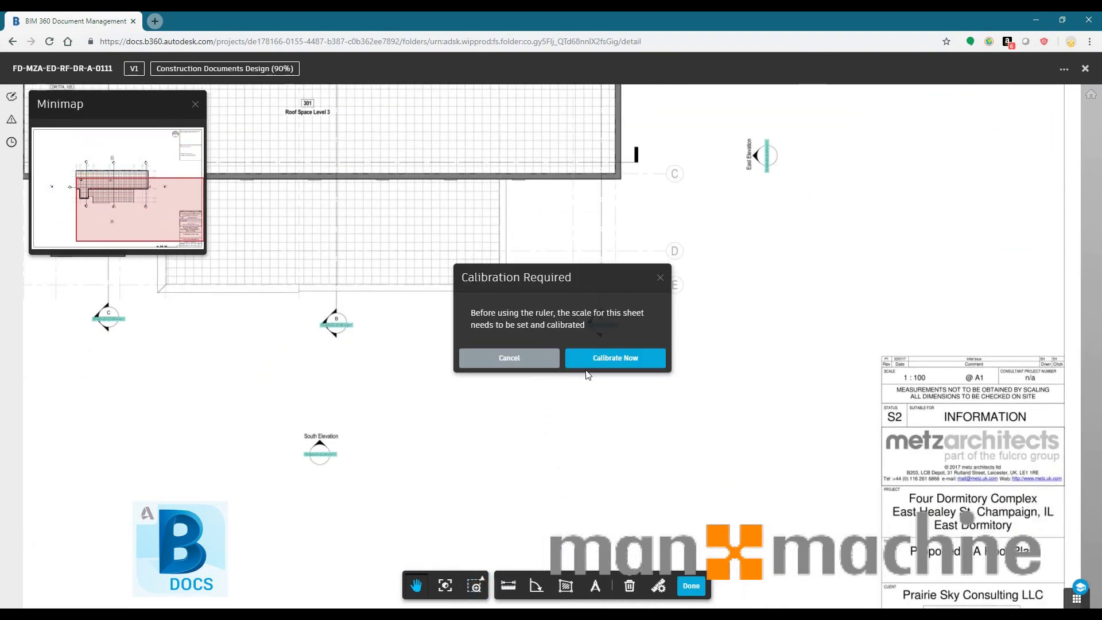
{"action": "left_click", "coordinate": [517, 360]}
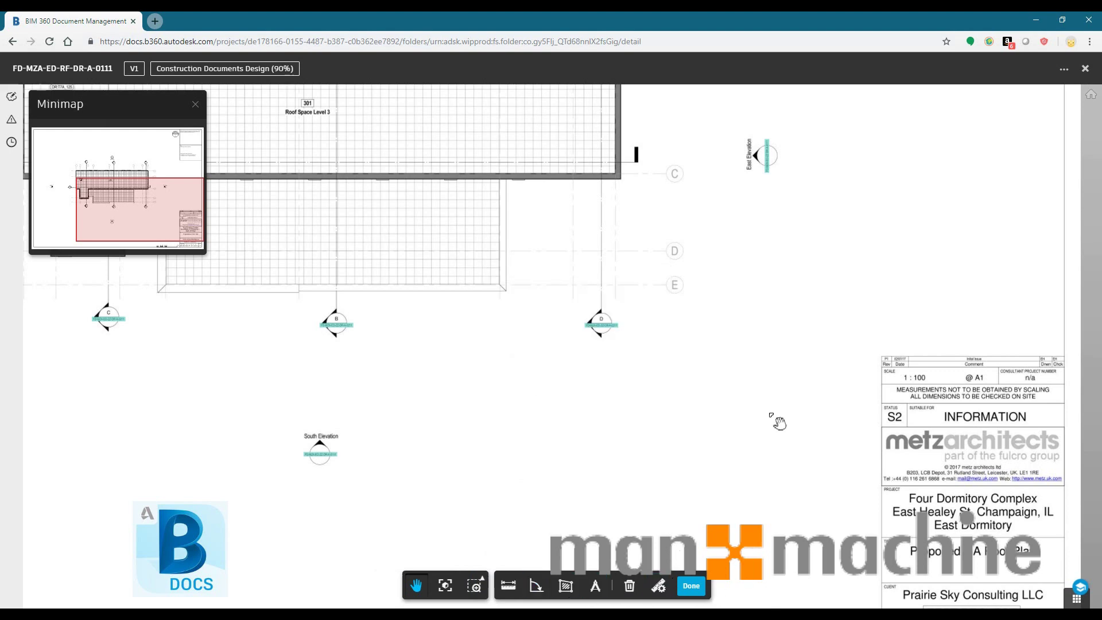
{"action": "mouse_move", "coordinate": [779, 423]}
{"action": "left_mouse_down"}
{"action": "mouse_move", "coordinate": [746, 374]}
{"action": "mouse_move", "coordinate": [767, 430]}
{"action": "left_mouse_up"}
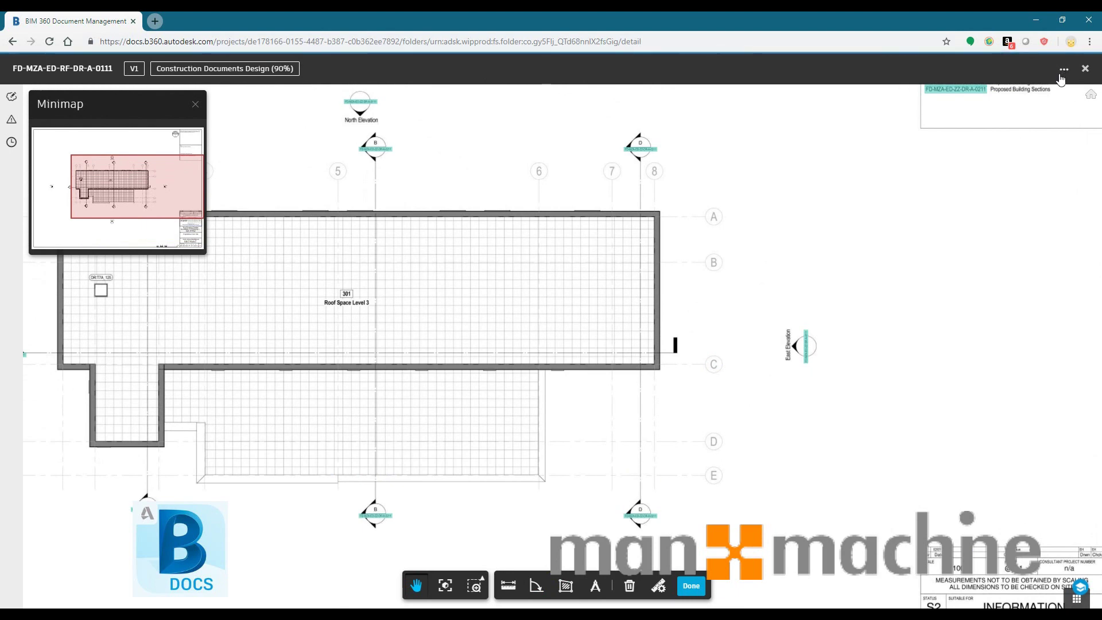
Check the roof plan's export, share, download and print options, and close the drawing
{"action": "left_click", "coordinate": [1063, 70]}
{"action": "left_click", "coordinate": [1027, 214]}
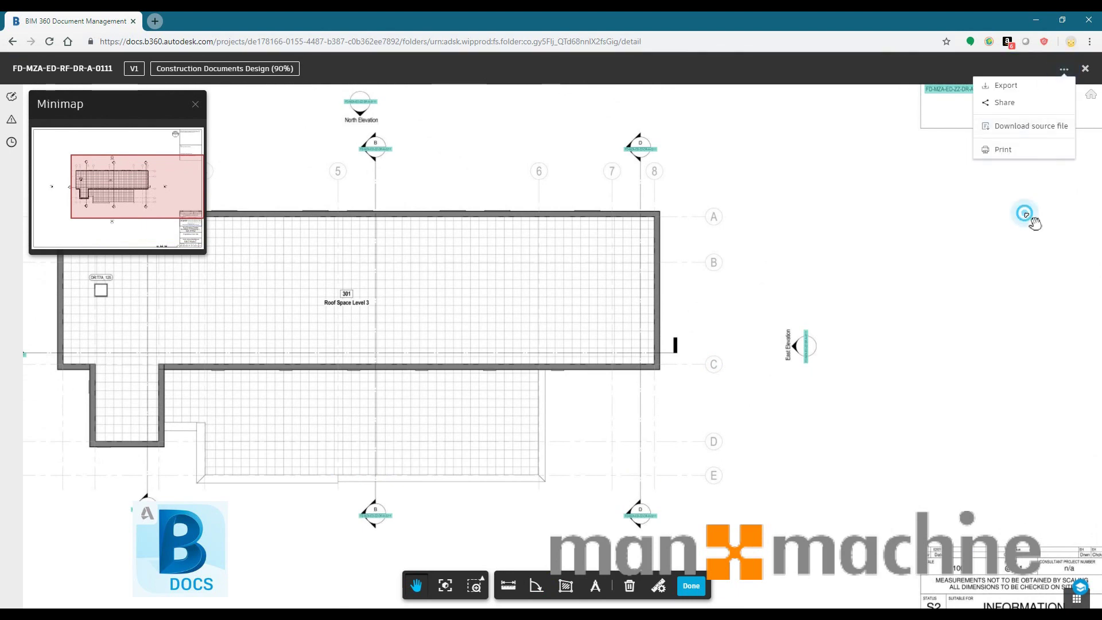
{"action": "left_click", "coordinate": [1086, 69]}
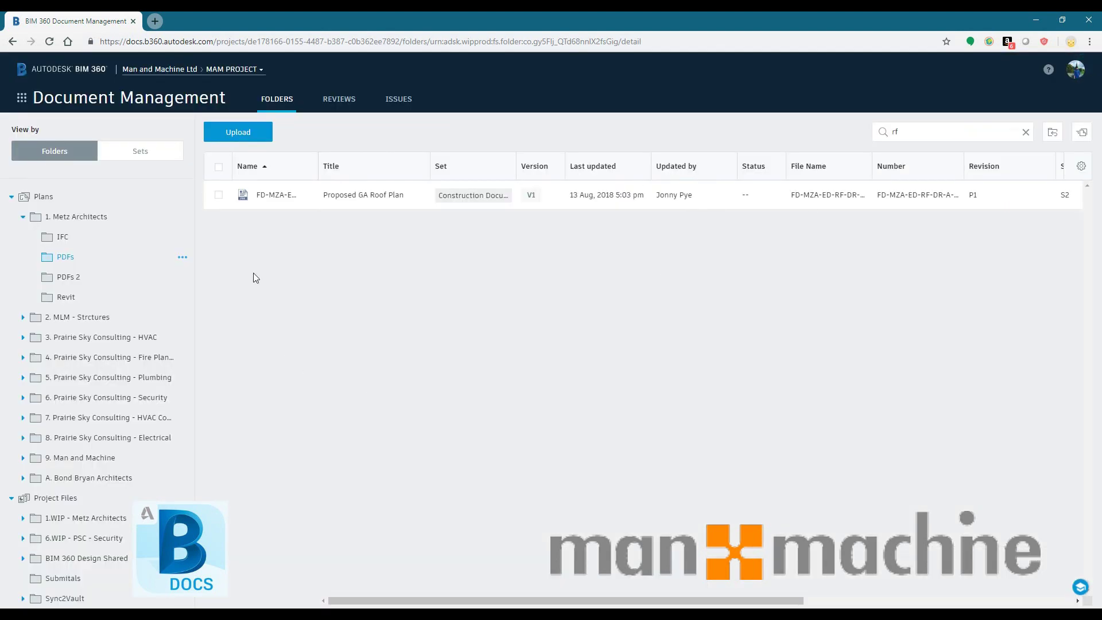
Select the roof plan in the search results and view its share-by-email form without sending anything
{"action": "left_click", "coordinate": [219, 196]}
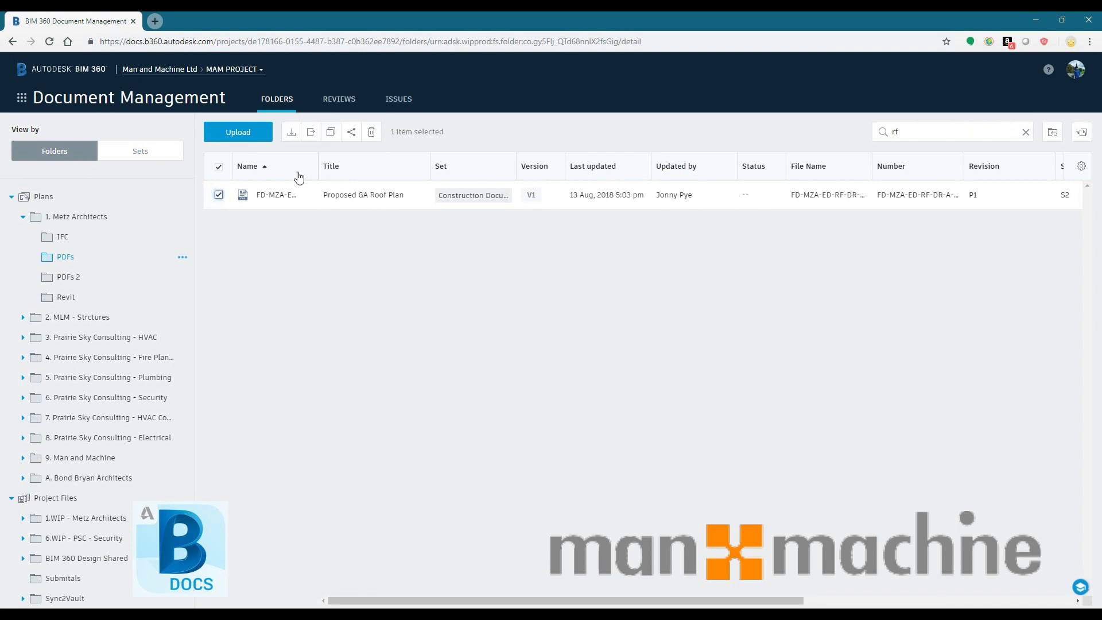
{"action": "left_click", "coordinate": [352, 132]}
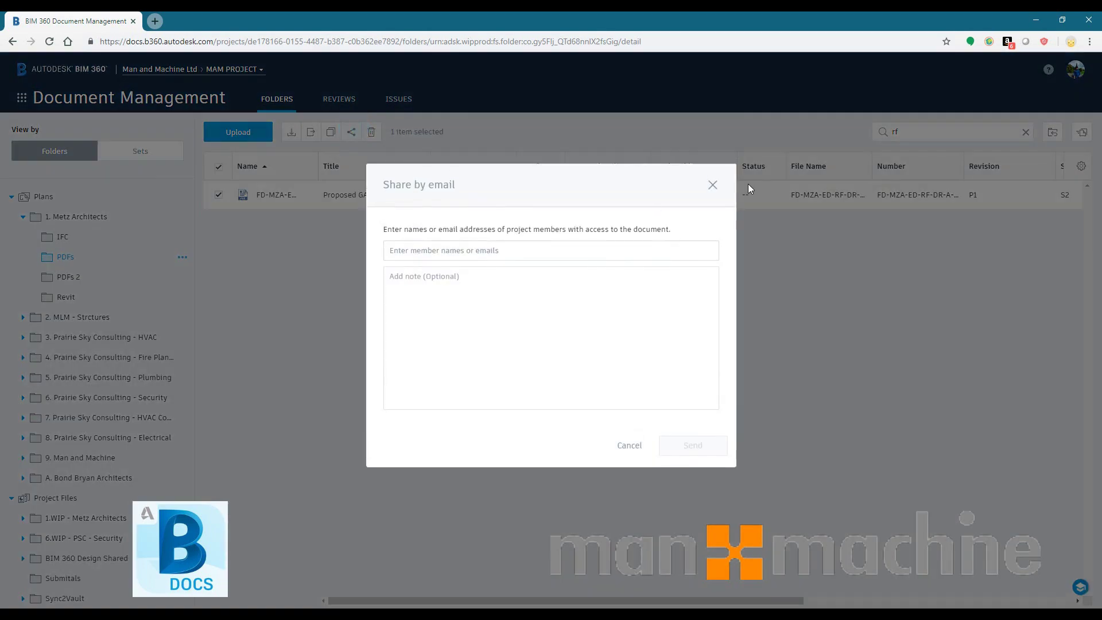
{"action": "left_click", "coordinate": [712, 185]}
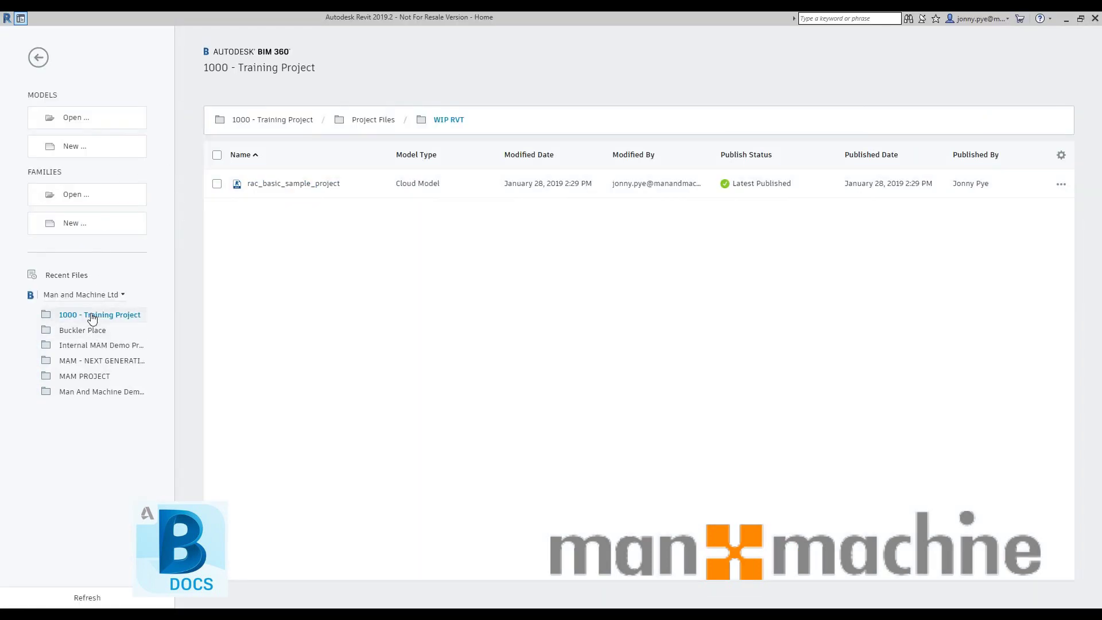
Switch to Revit, keep Man and Machine Ltd as the account and open the rac_basic_sample_project cloud model
{"action": "left_click", "coordinate": [69, 299]}
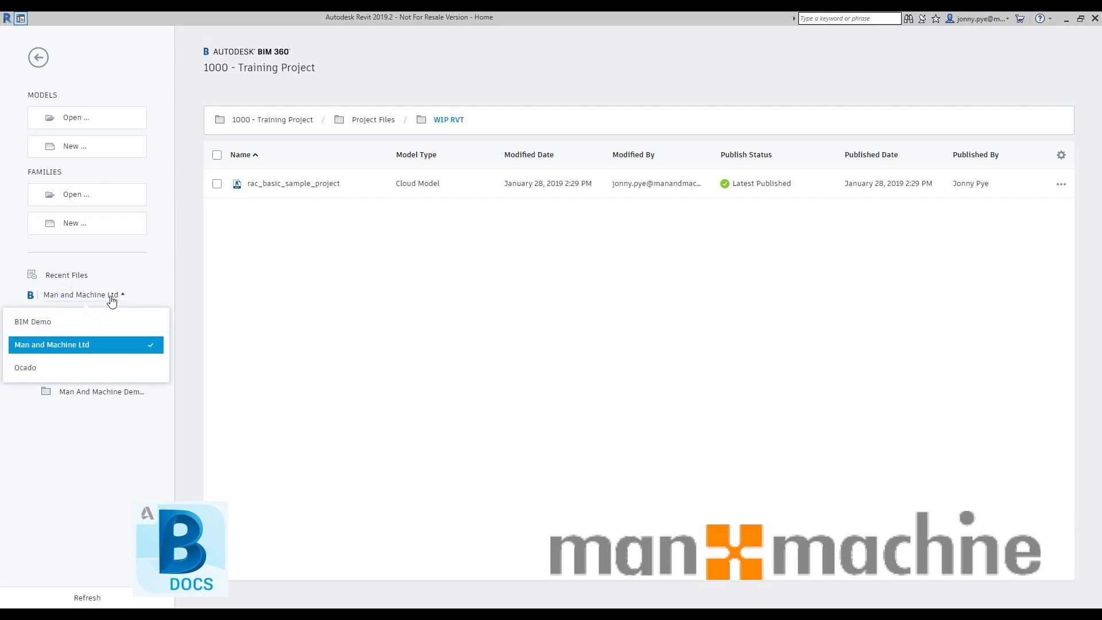
{"action": "left_click", "coordinate": [73, 340]}
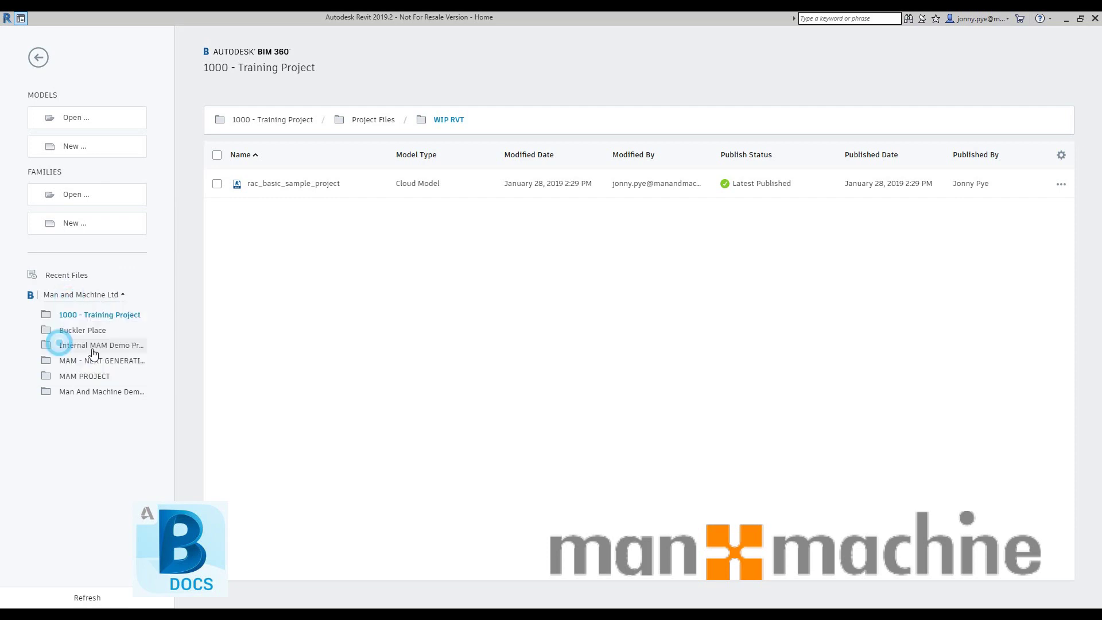
{"action": "left_click", "coordinate": [271, 185]}
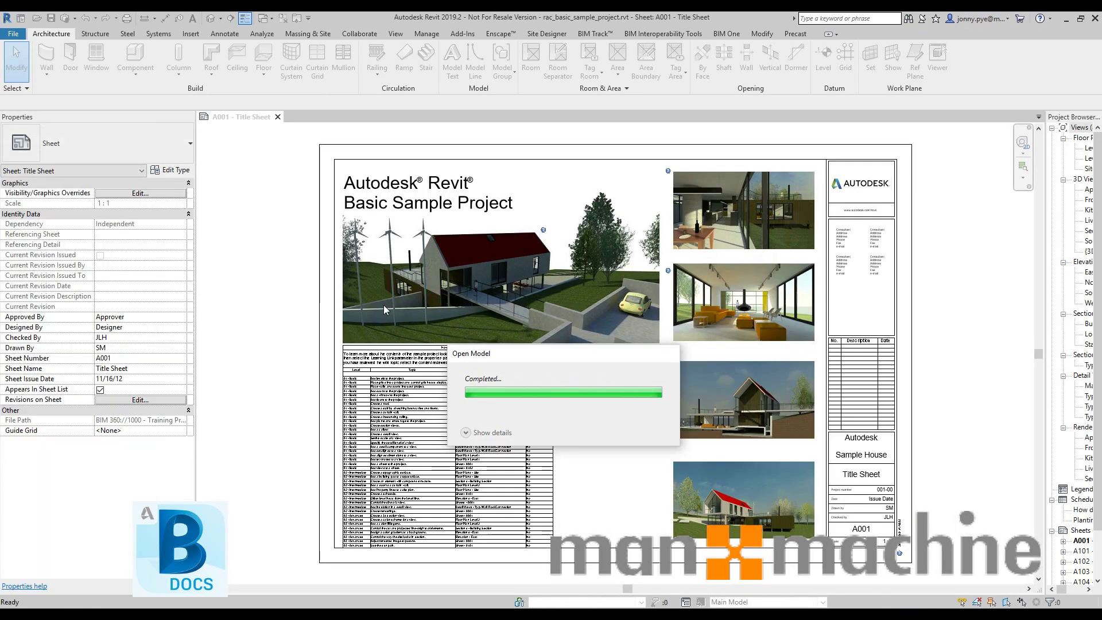
{"action": "scroll", "coordinate": [665, 321], "scroll_direction": "up", "scroll_amount": 2}
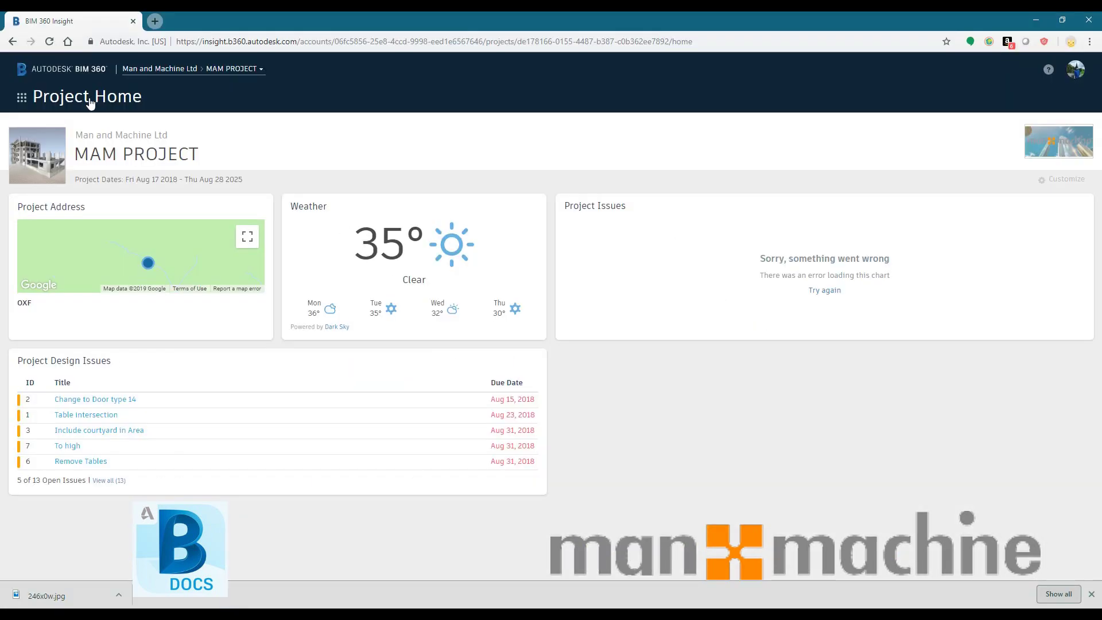
Switch to BIM 360 in the browser, change to 1000 - Training Project and open its Document Management module
{"action": "left_click", "coordinate": [173, 69]}
{"action": "left_click", "coordinate": [142, 188]}
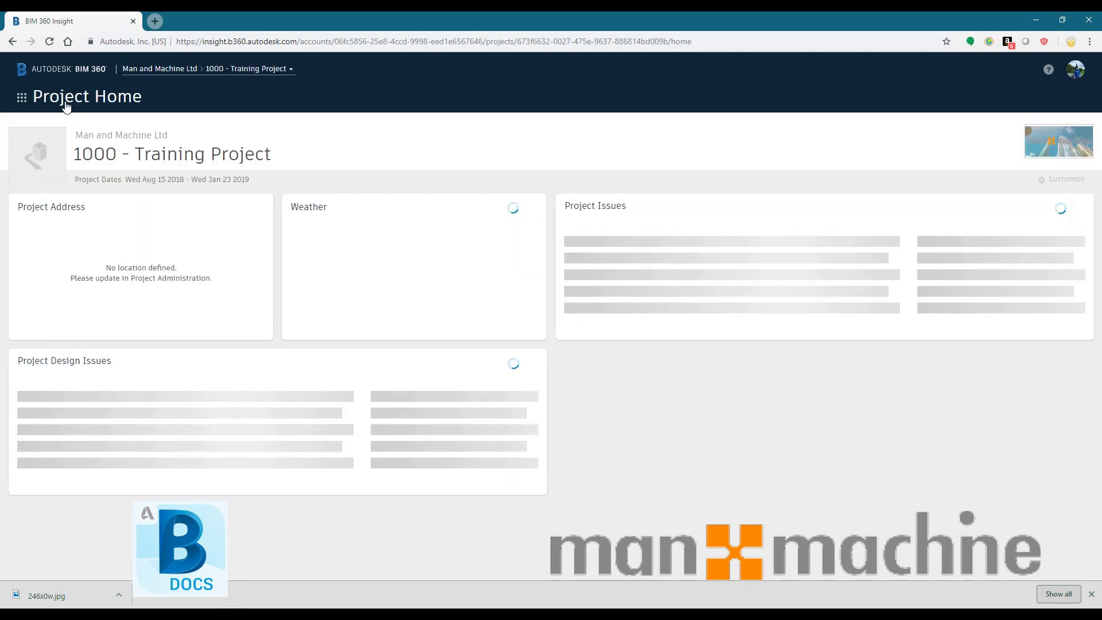
{"action": "left_click", "coordinate": [22, 97]}
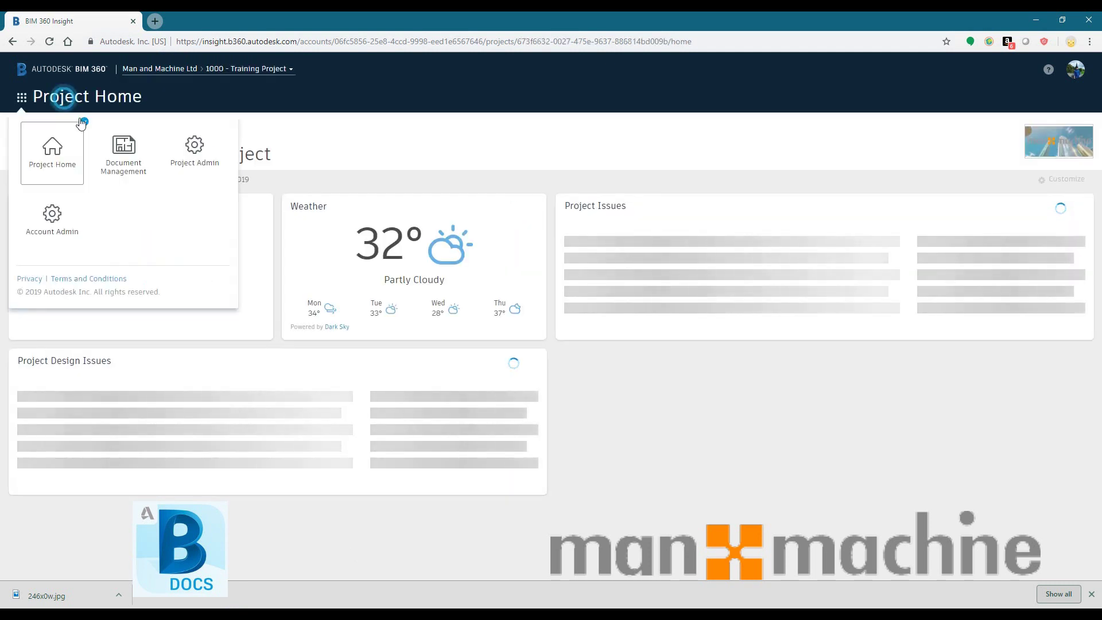
{"action": "left_click", "coordinate": [138, 164]}
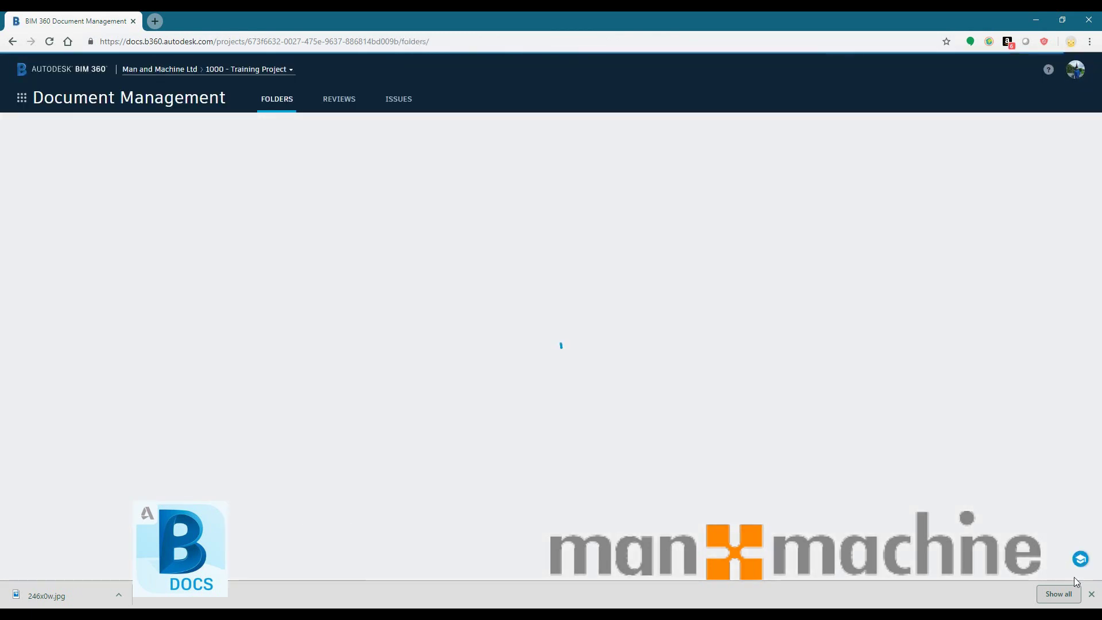
{"action": "left_click", "coordinate": [1092, 595]}
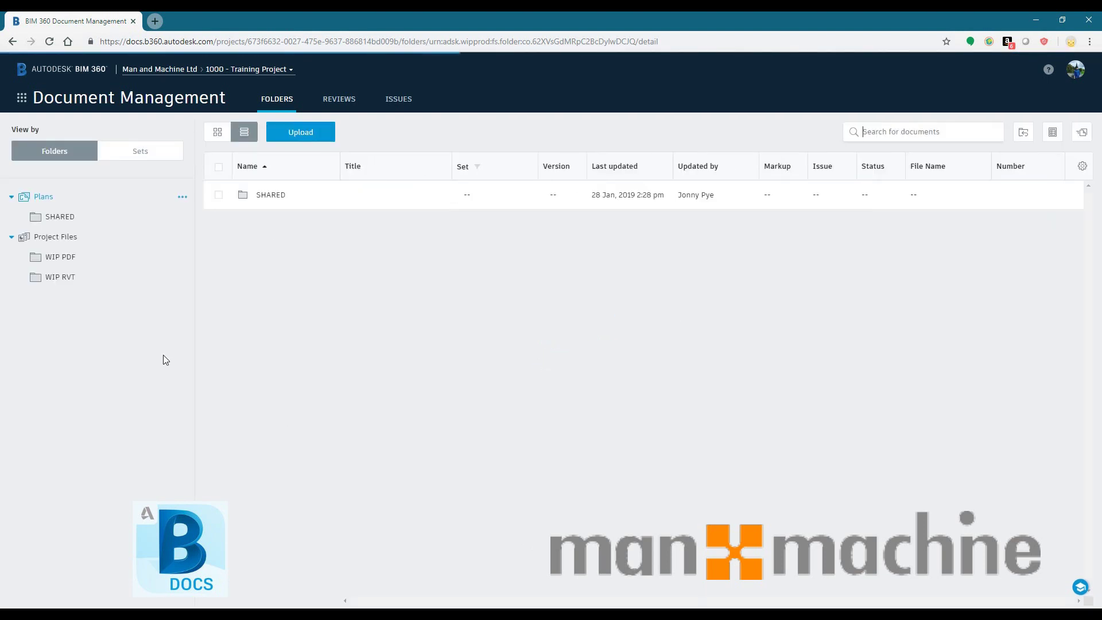
Open the rac_basic_sample_project.rvt model from the WIP RVT folder and inspect it in 3D
{"action": "left_click", "coordinate": [60, 277]}
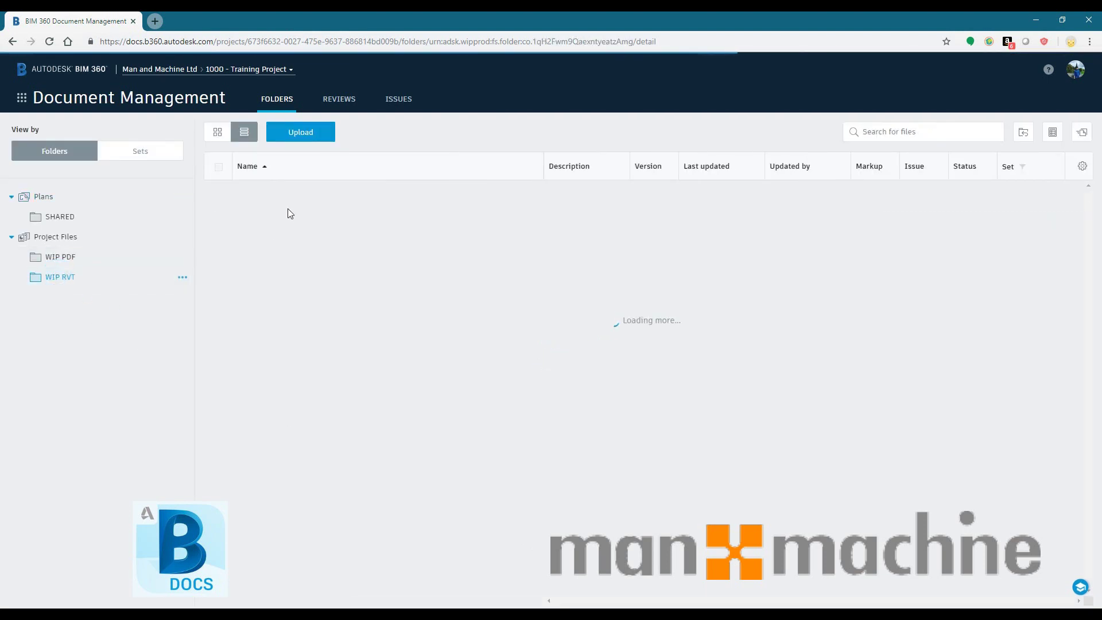
{"action": "left_click", "coordinate": [295, 196]}
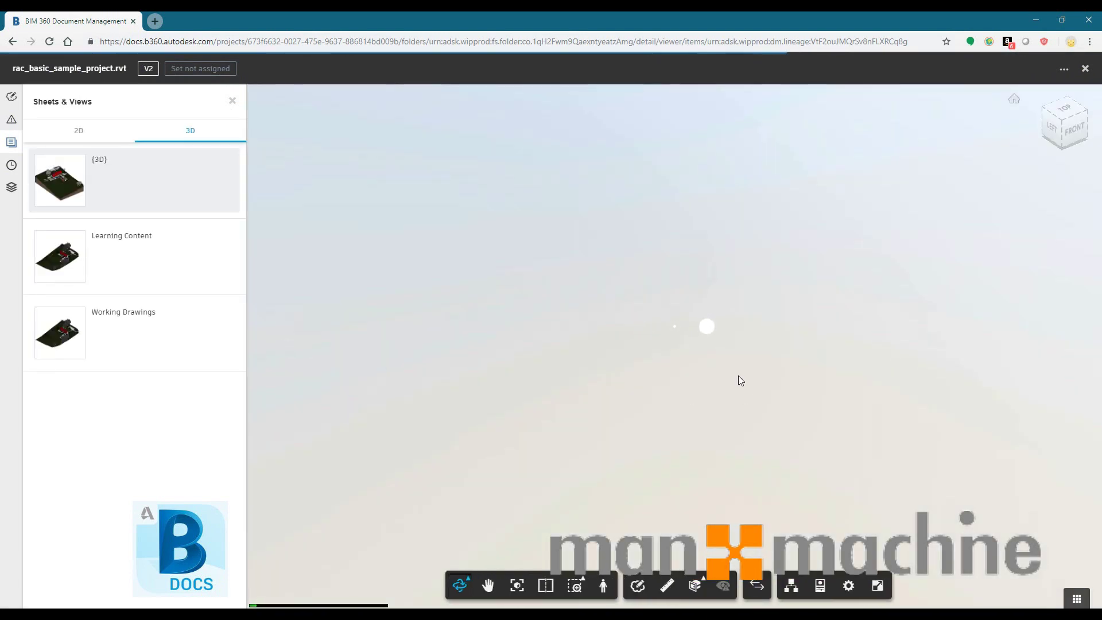
{"action": "left_click_drag", "start_coordinate": [1080, 184], "coordinate": [724, 361]}
{"action": "scroll", "coordinate": [545, 339], "scroll_direction": "up", "scroll_amount": 10}
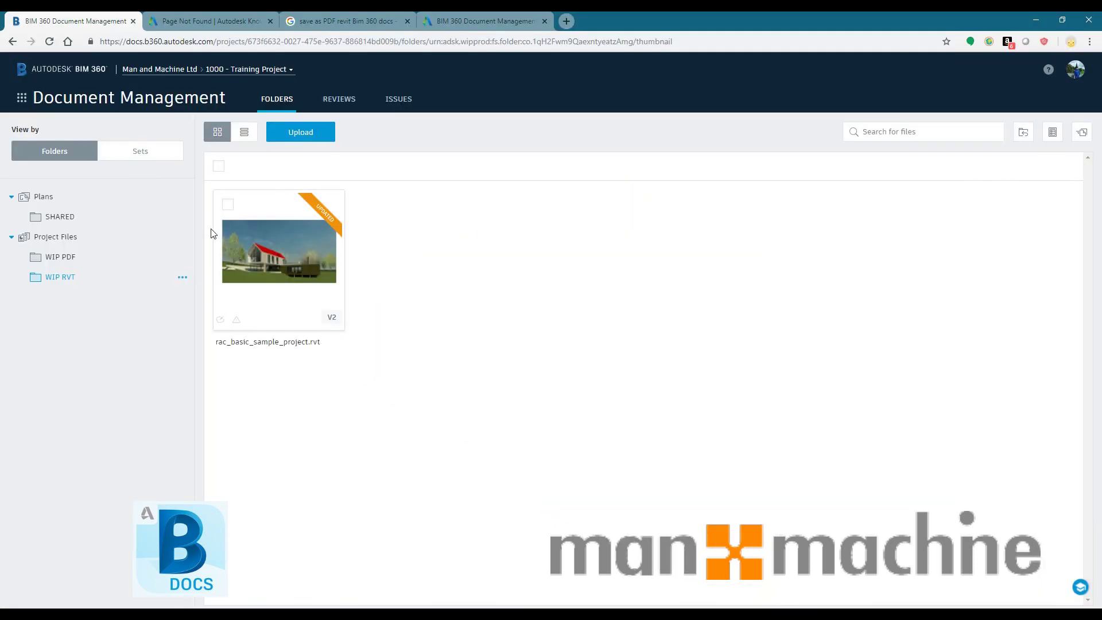
Reopen rac_basic_sample_project.rvt from its thumbnail and select the house's main roof in the 3D view
{"action": "left_click", "coordinate": [264, 253]}
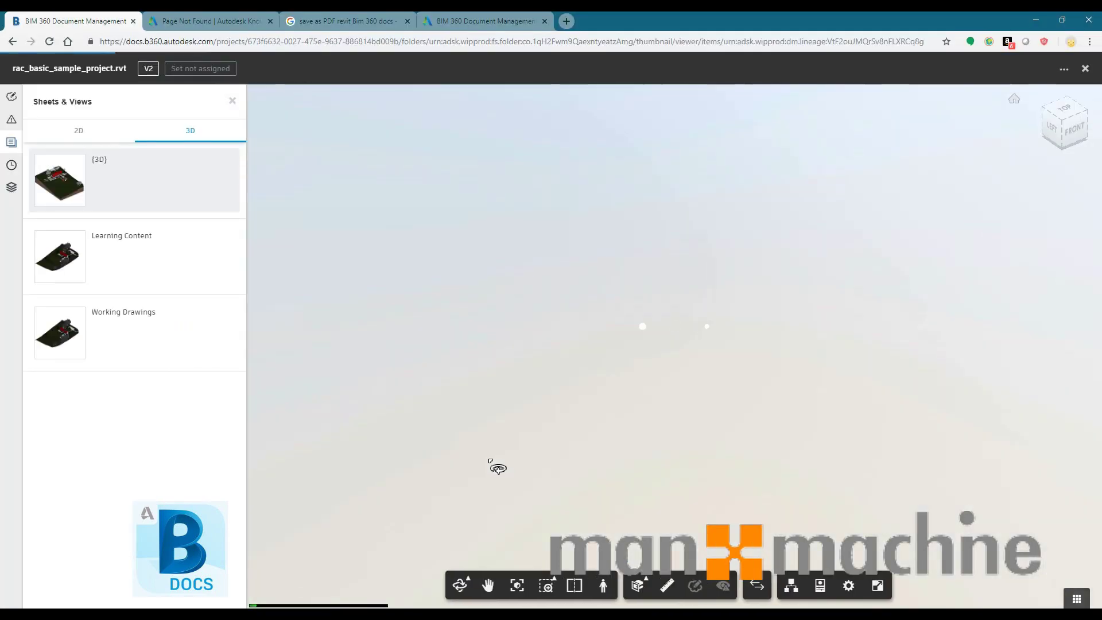
{"action": "left_click_drag", "start_coordinate": [686, 364], "coordinate": [684, 345]}
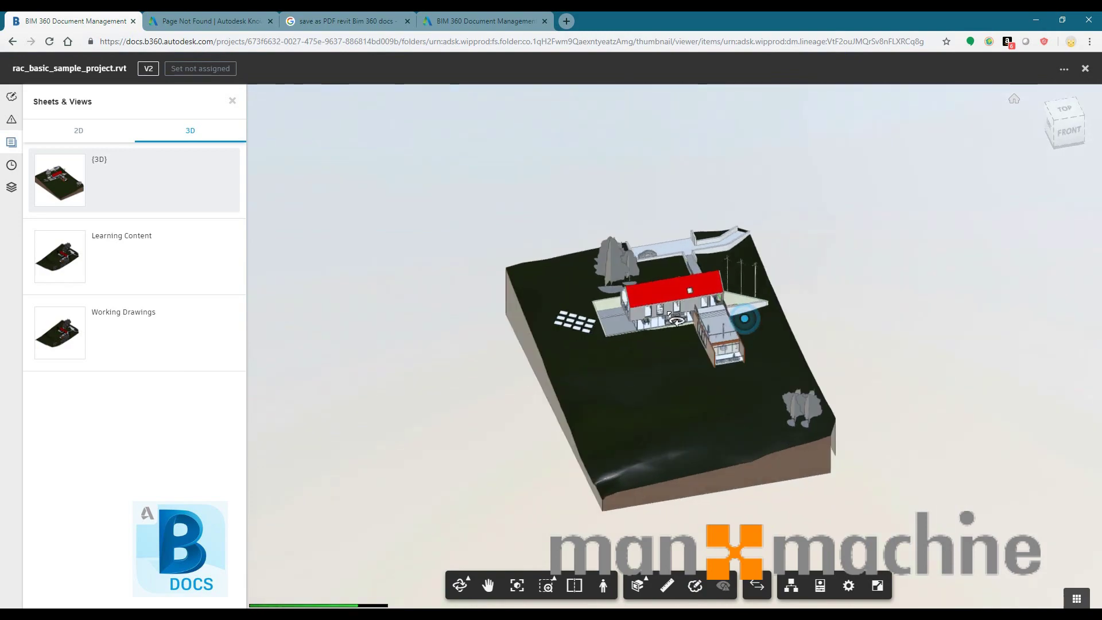
{"action": "scroll", "coordinate": [660, 287], "scroll_direction": "up", "scroll_amount": 6}
{"action": "left_click", "coordinate": [656, 275]}
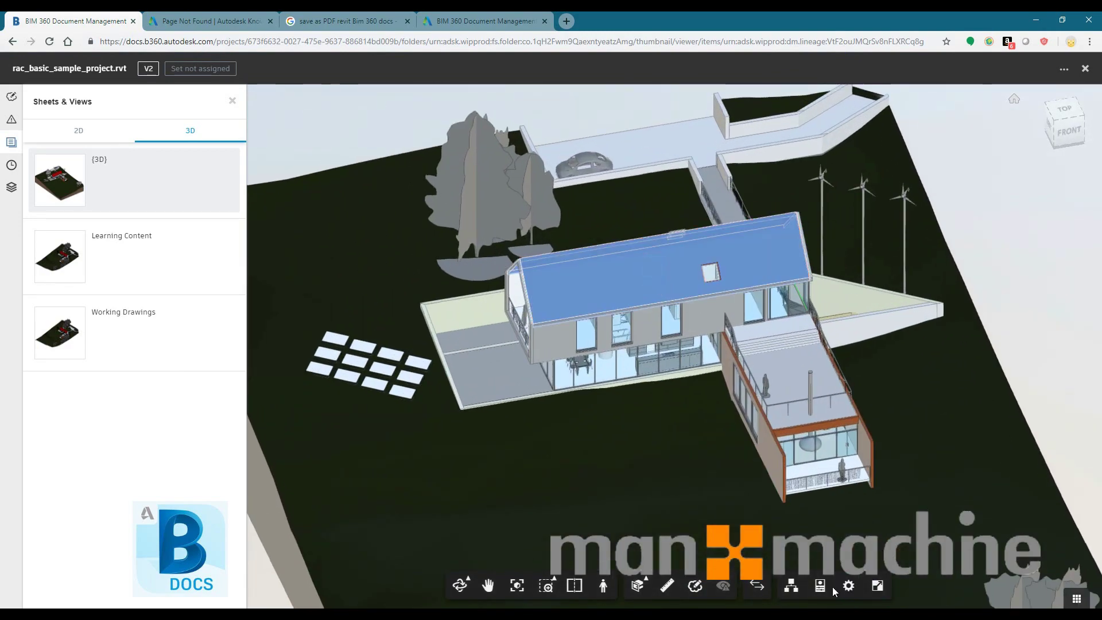
Open the model browser and highlight the Doors, Pads and Windows categories one after another
{"action": "left_click", "coordinate": [792, 586]}
{"action": "left_click", "coordinate": [284, 251]}
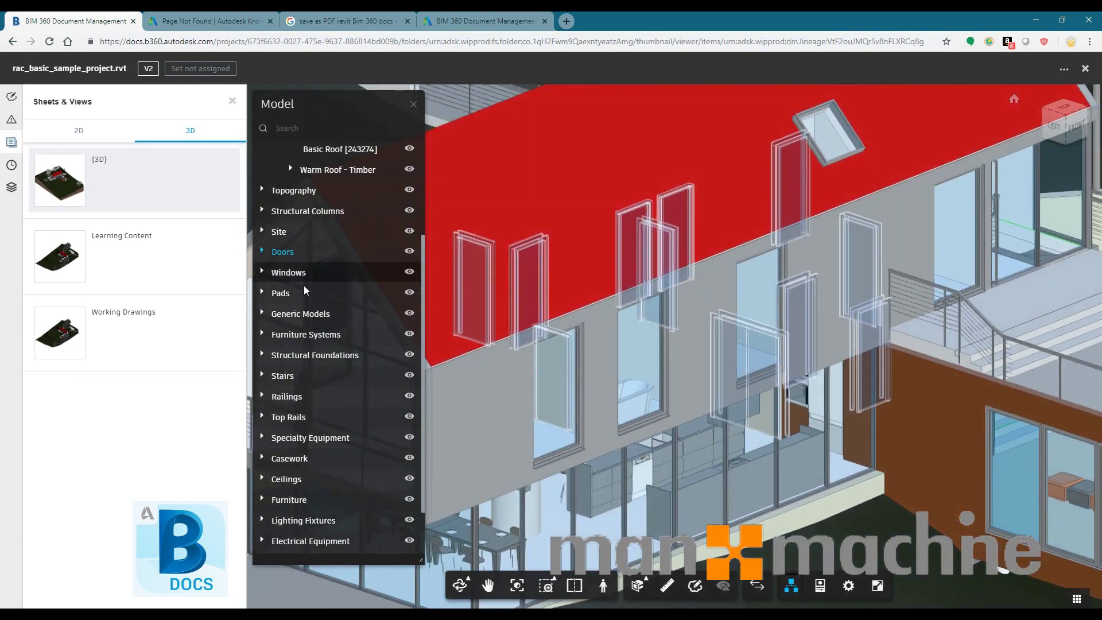
{"action": "left_click", "coordinate": [291, 287]}
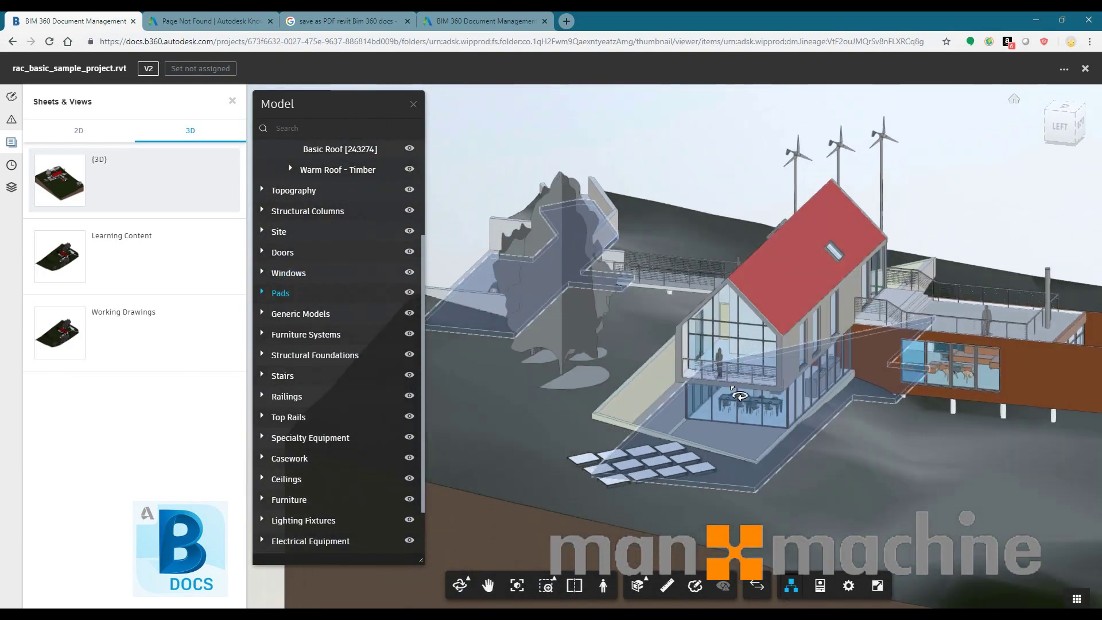
{"action": "left_click", "coordinate": [298, 275]}
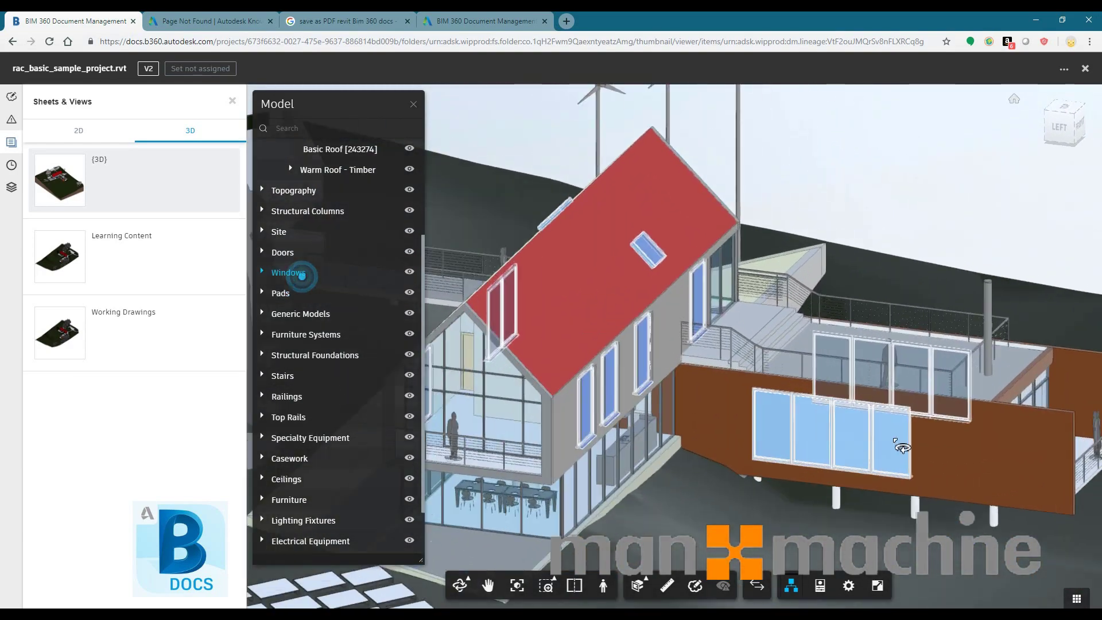
Show the properties of the window in the middle of the house's long wall and look through the window instances in the model browser
{"action": "left_click_drag", "start_coordinate": [902, 447], "coordinate": [494, 382]}
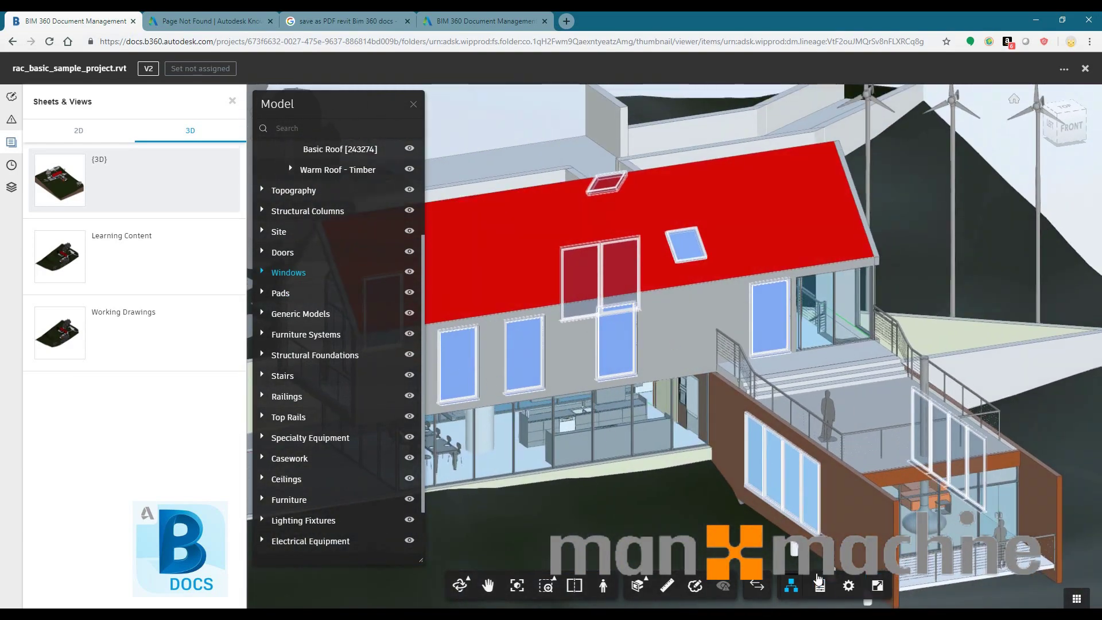
{"action": "left_click", "coordinate": [820, 584]}
{"action": "left_click", "coordinate": [625, 337]}
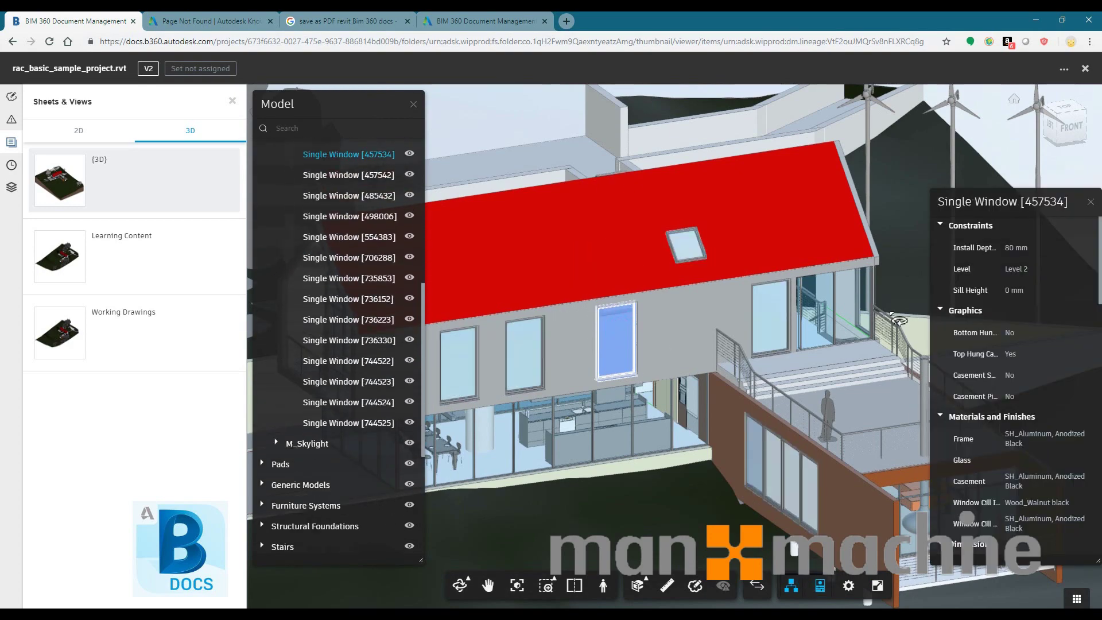
{"action": "left_click", "coordinate": [341, 355]}
{"action": "scroll", "coordinate": [998, 367], "scroll_direction": "down", "scroll_amount": 5}
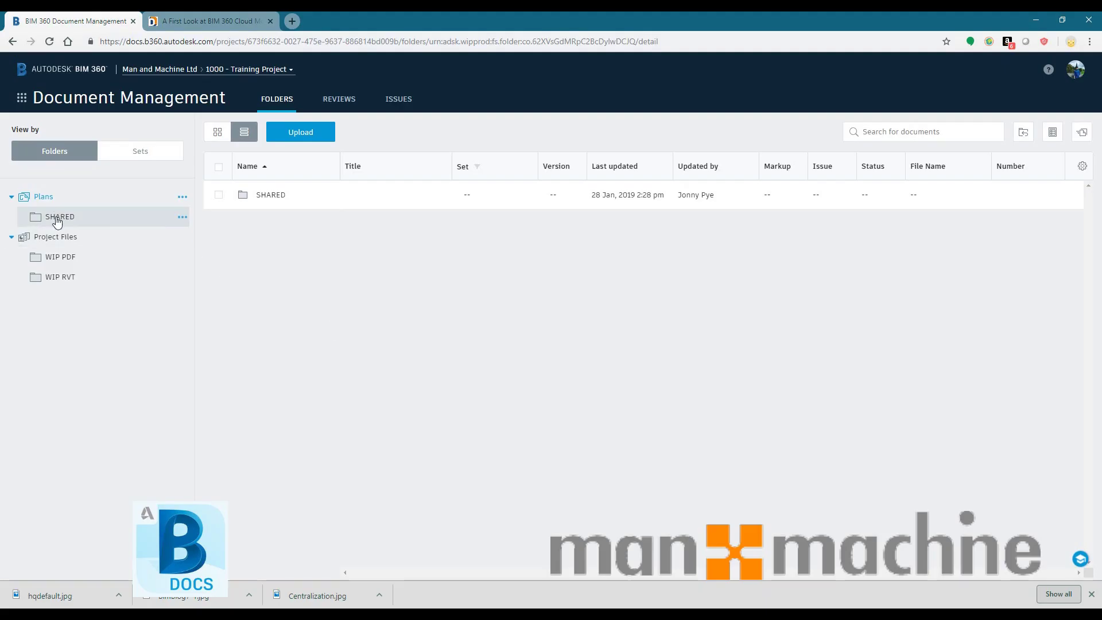
Open the permission settings of the SHARED folder under Plans and examine the members' permission levels
{"action": "right_click", "coordinate": [56, 220]}
{"action": "left_click", "coordinate": [73, 354]}
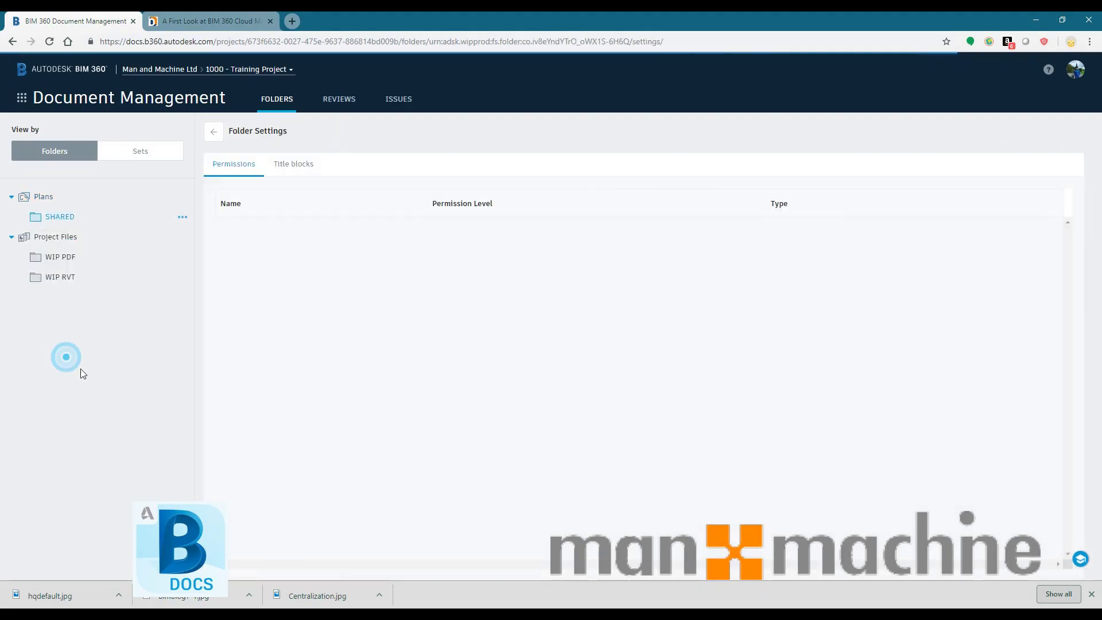
{"action": "left_click", "coordinate": [474, 287]}
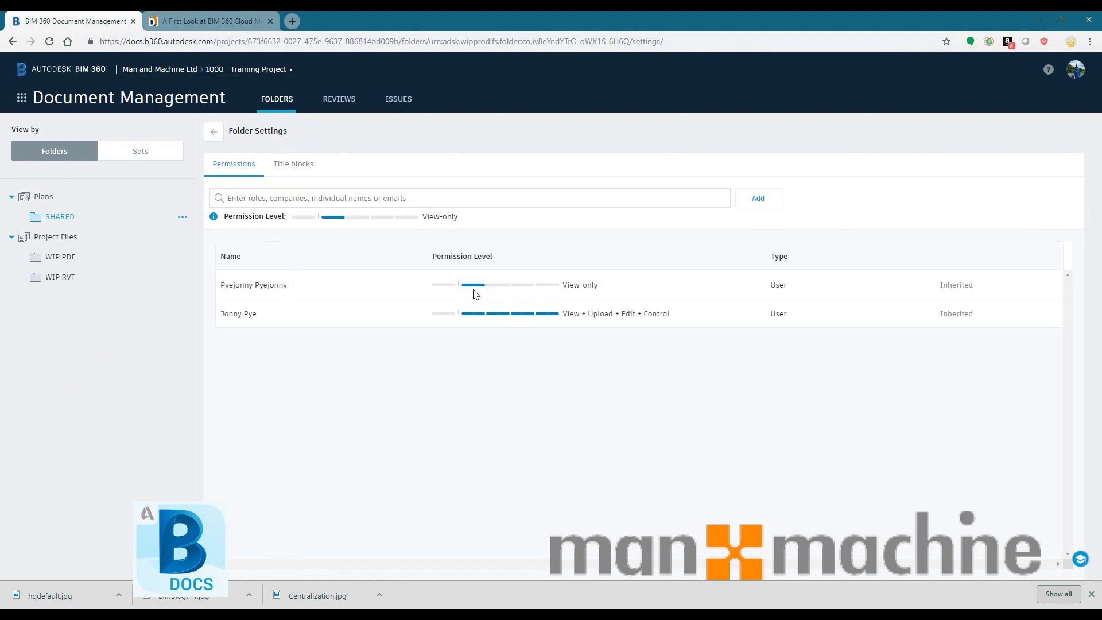
{"action": "left_click", "coordinate": [551, 286]}
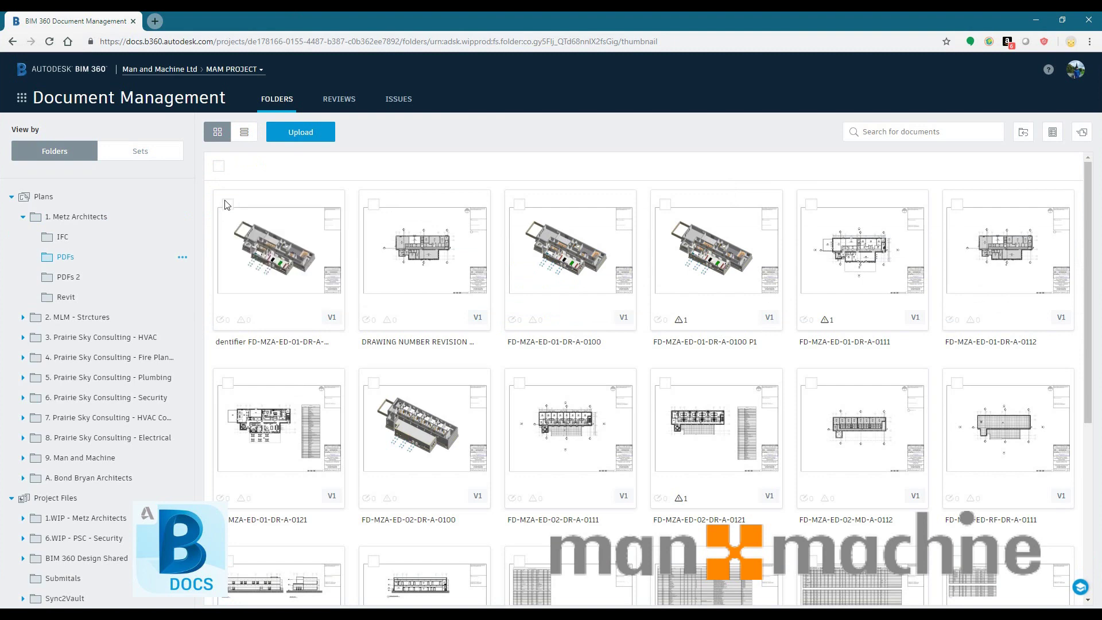
Select the first three drawings in the Metz Architects PDFs folder and start submitting them for review
{"action": "left_click", "coordinate": [228, 204]}
{"action": "left_click", "coordinate": [374, 204]}
{"action": "left_click", "coordinate": [520, 205]}
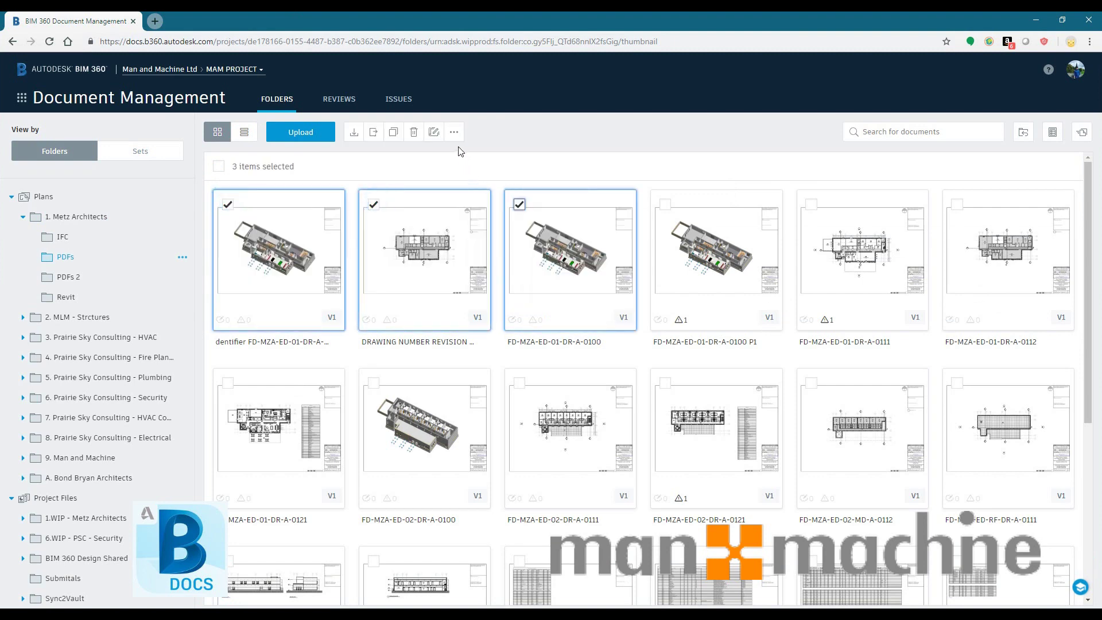
{"action": "left_click", "coordinate": [455, 132]}
{"action": "left_click", "coordinate": [466, 169]}
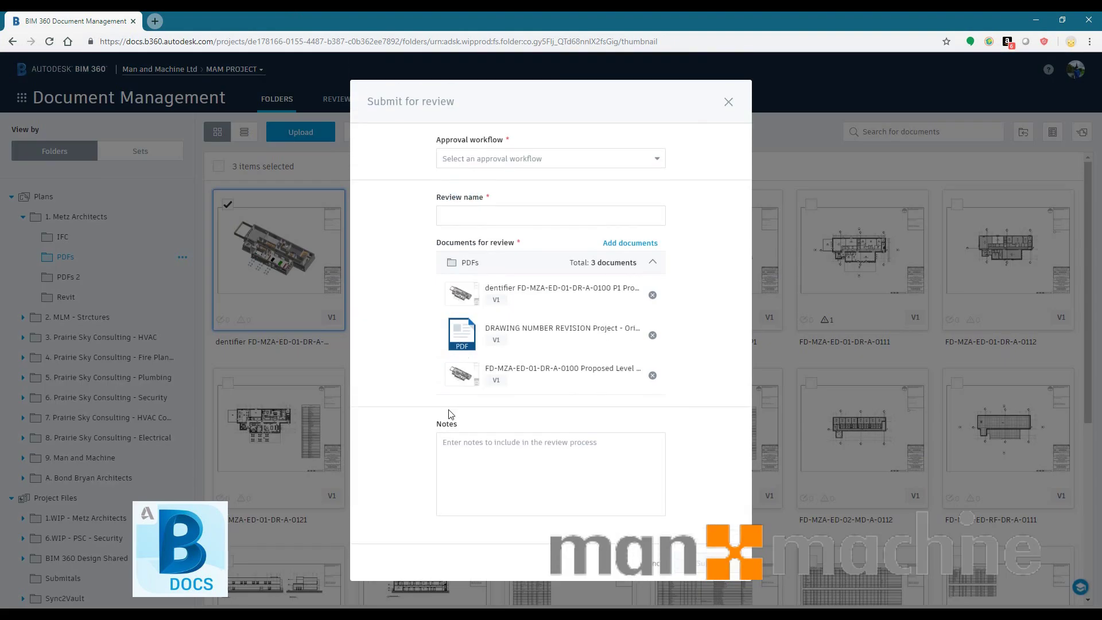
Name the review Issue 1 and choose the Architect approval workflow
{"action": "left_click", "coordinate": [483, 216]}
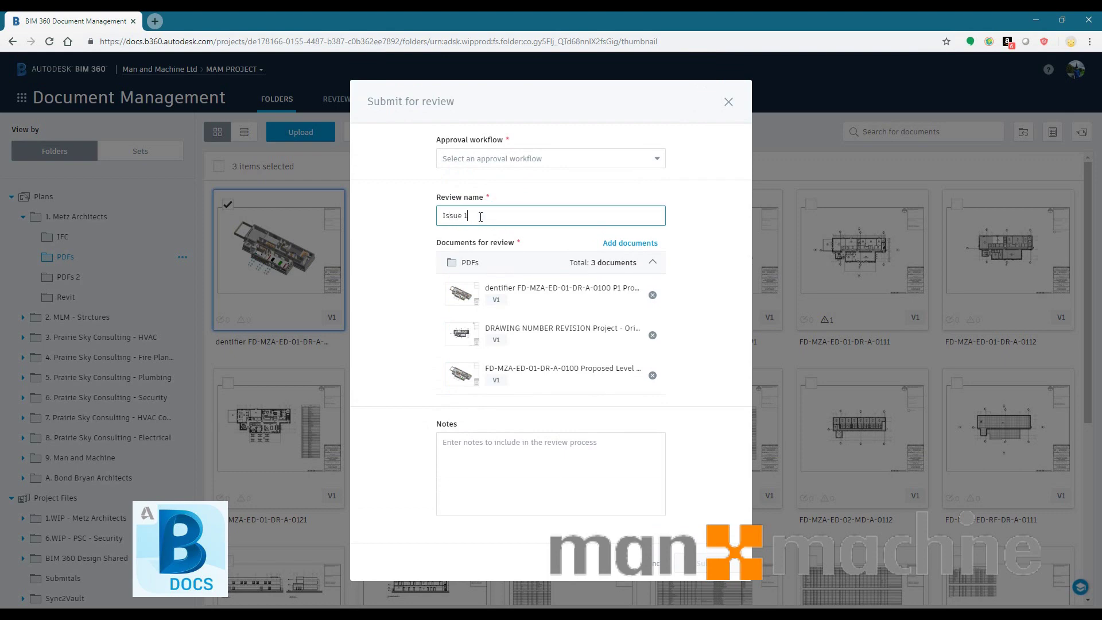
{"action": "left_click", "coordinate": [507, 160]}
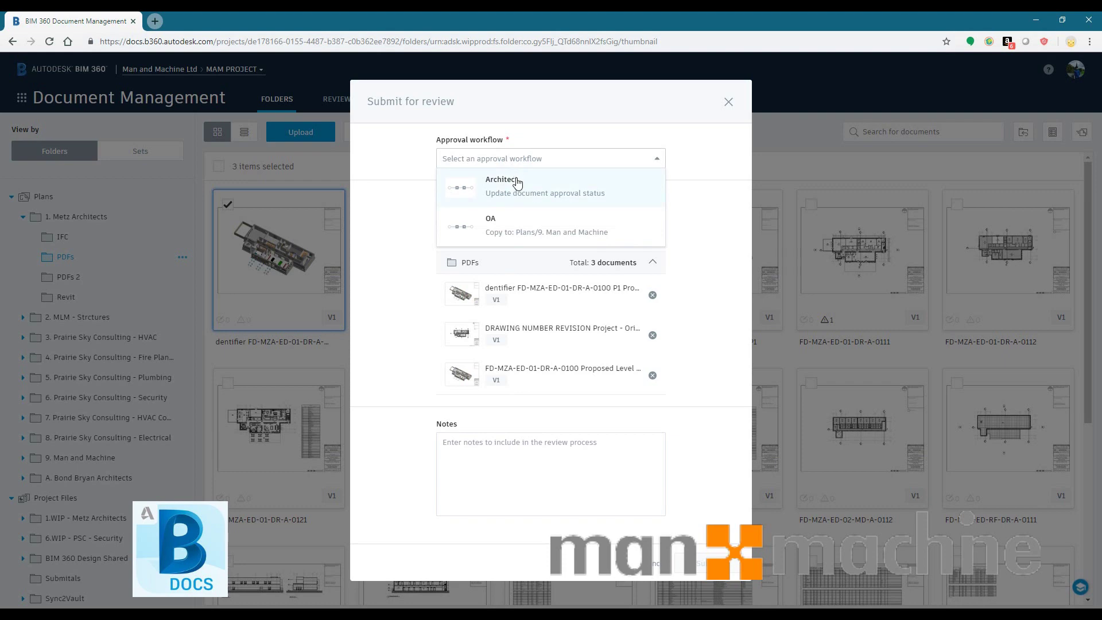
{"action": "left_click", "coordinate": [519, 190]}
Add the note "Please review within the week" and submit the review
{"action": "scroll", "coordinate": [666, 504], "scroll_direction": "down", "scroll_amount": 3}
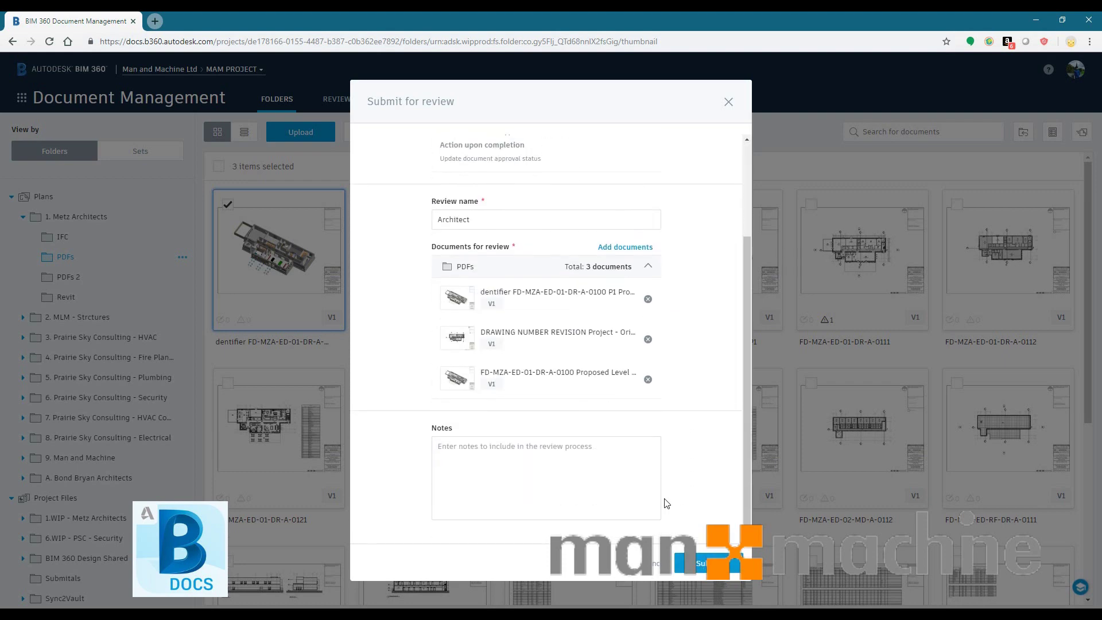
{"action": "left_click", "coordinate": [597, 480]}
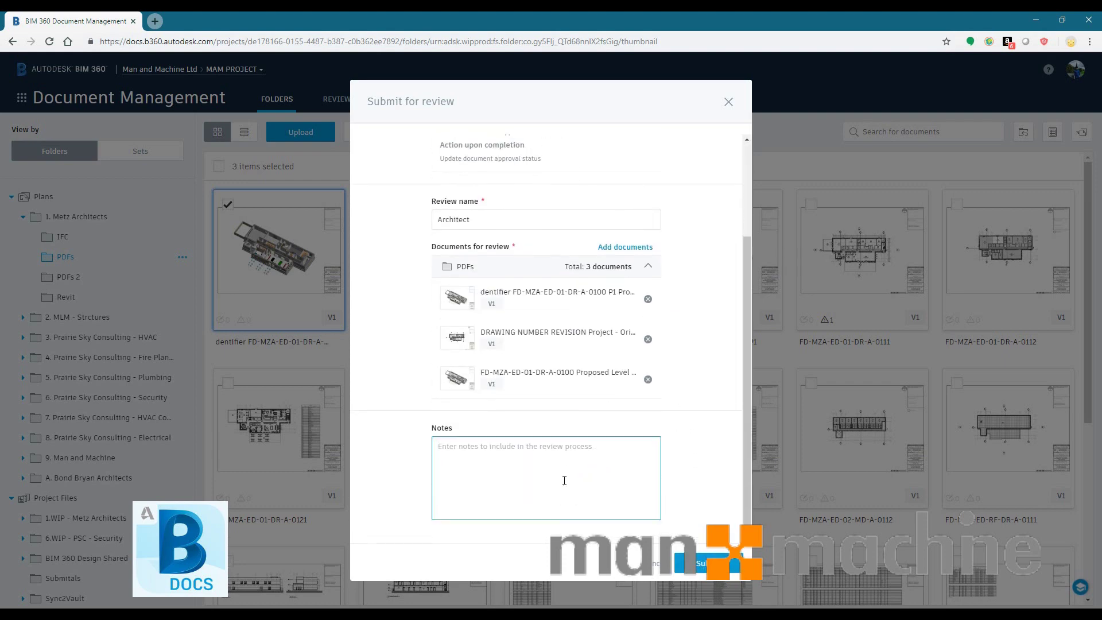
{"action": "type", "text": "Please review within the week"}
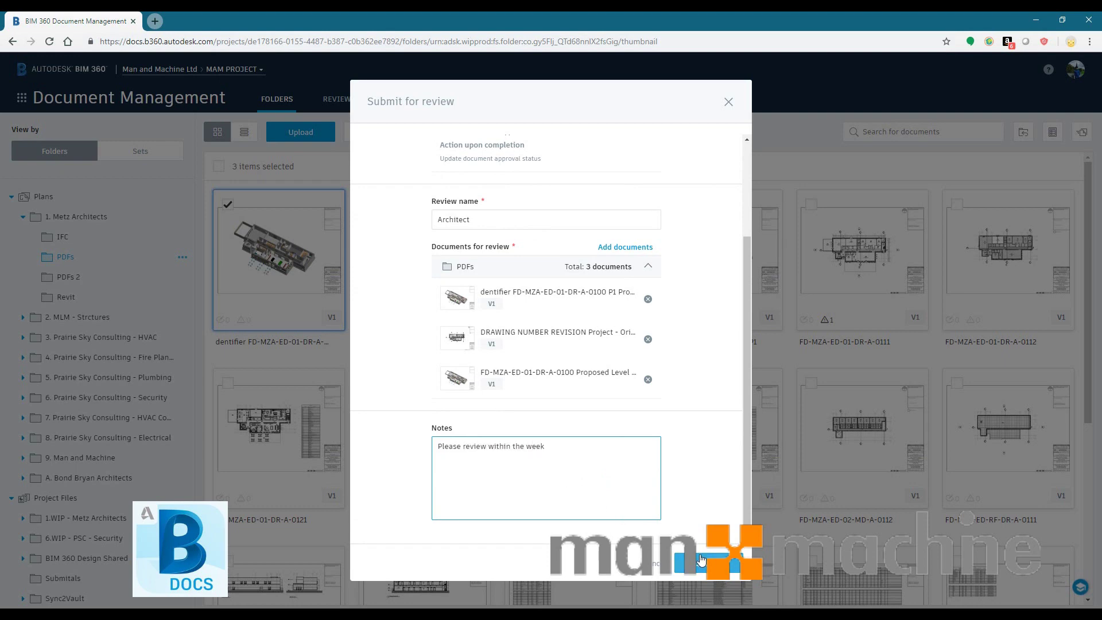
{"action": "left_click", "coordinate": [707, 560]}
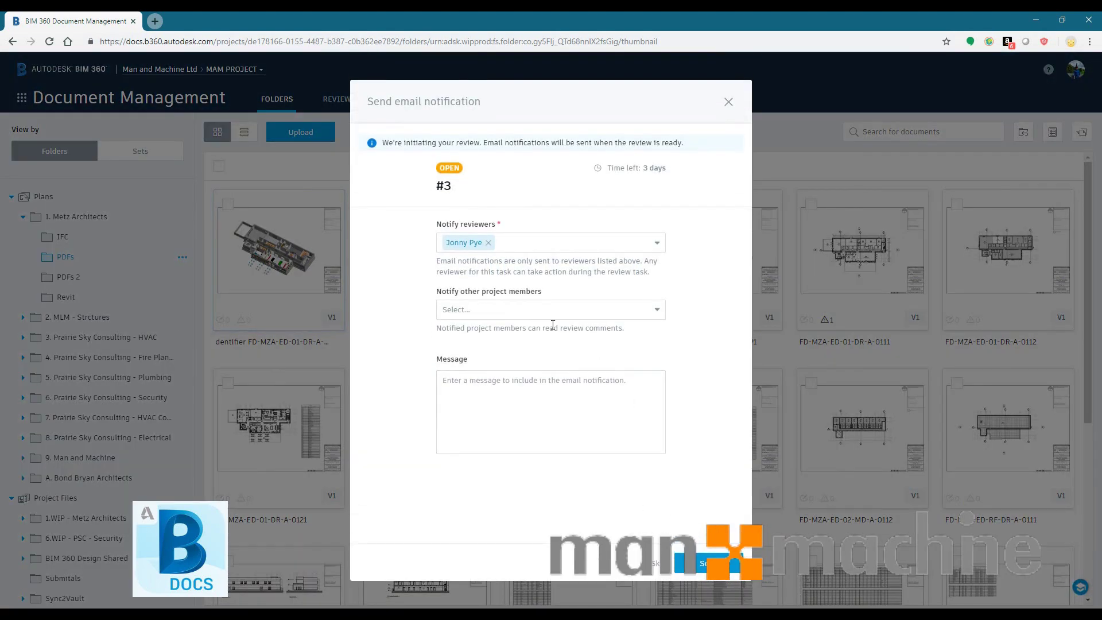
Add the first listed project member to the other members to notify and send the email notification
{"action": "left_click", "coordinate": [495, 309]}
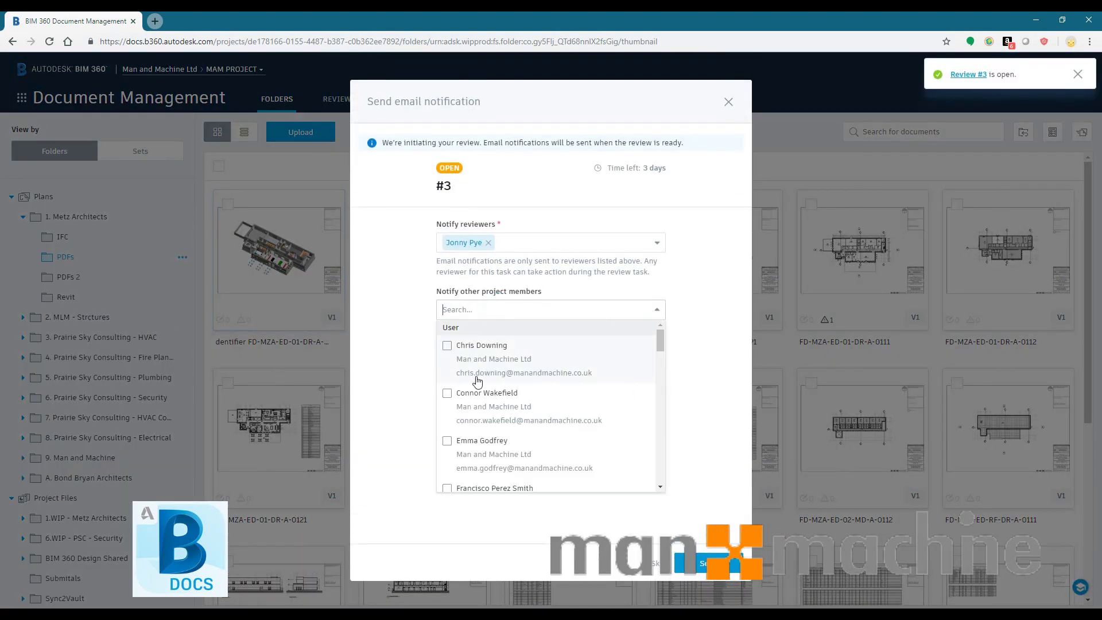
{"action": "left_click", "coordinate": [447, 346]}
{"action": "left_click", "coordinate": [669, 270]}
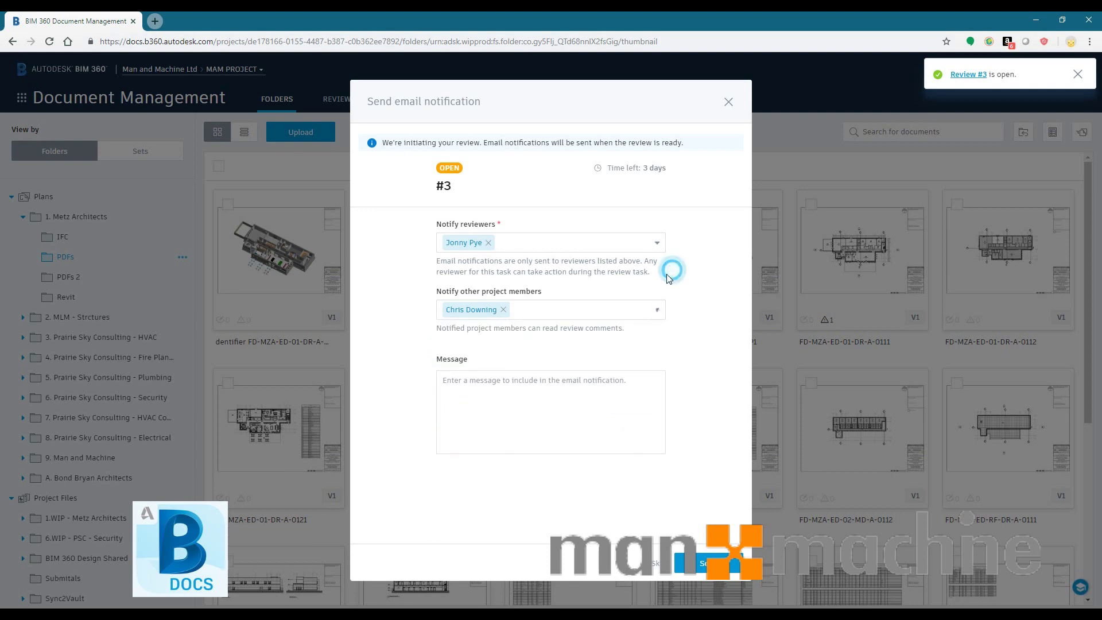
{"action": "left_click", "coordinate": [703, 567]}
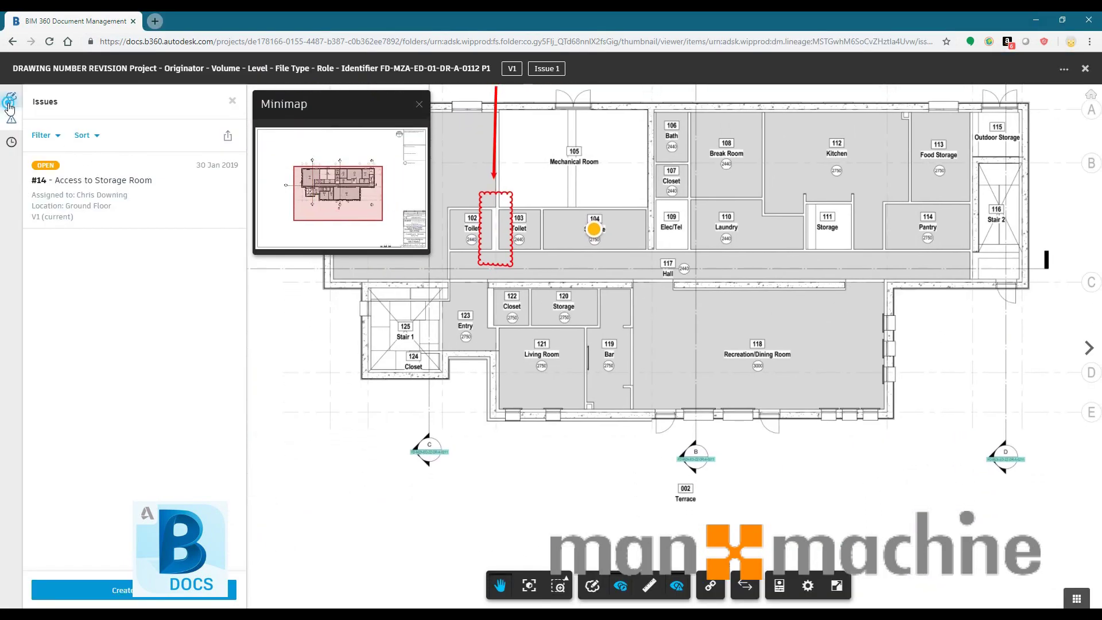
Create a new markup on drawing FD-MZA-ED-01-DR-A-0112 and draw a closed rectangular cloud polyline around room 119 Bar
{"action": "left_click", "coordinate": [10, 102]}
{"action": "left_click", "coordinate": [119, 581]}
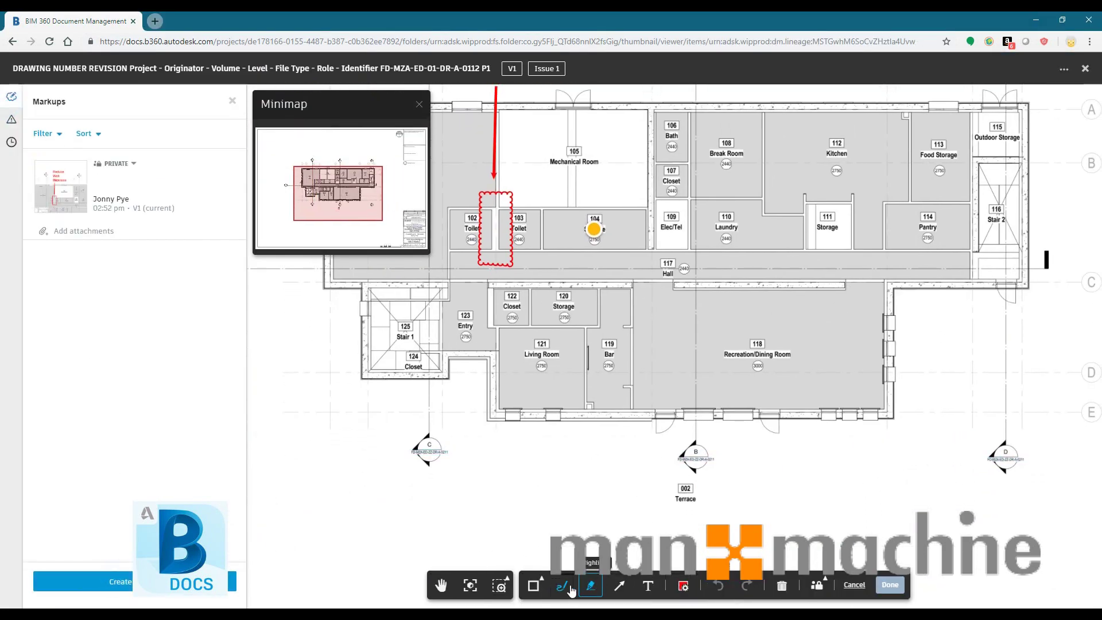
{"action": "left_click", "coordinate": [534, 585]}
{"action": "left_click", "coordinate": [534, 525]}
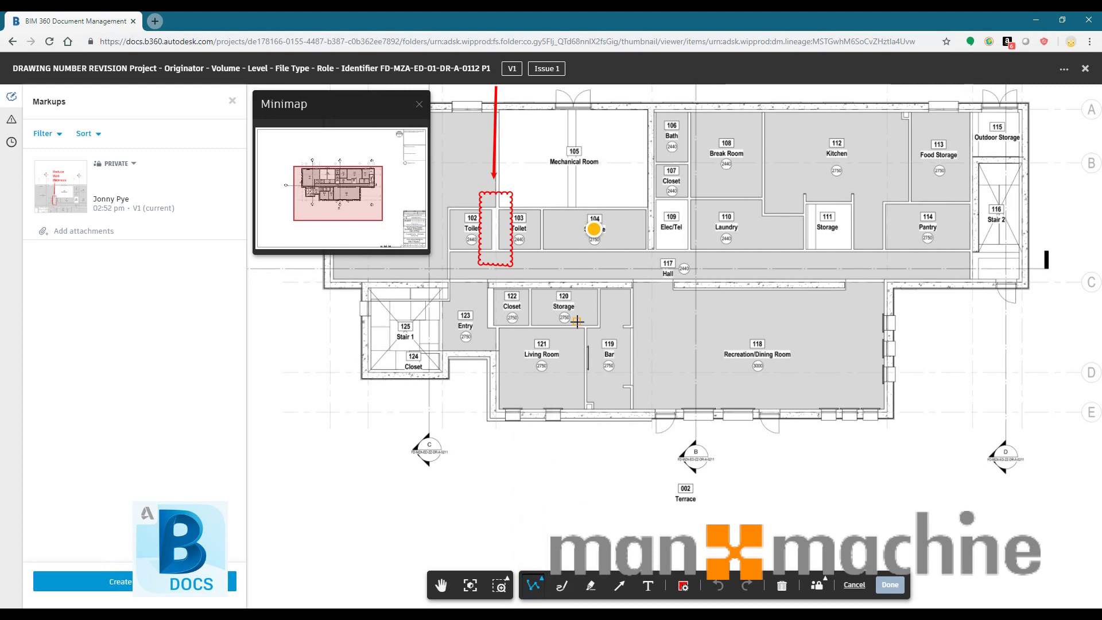
{"action": "left_click", "coordinate": [575, 320]}
{"action": "left_click", "coordinate": [655, 319]}
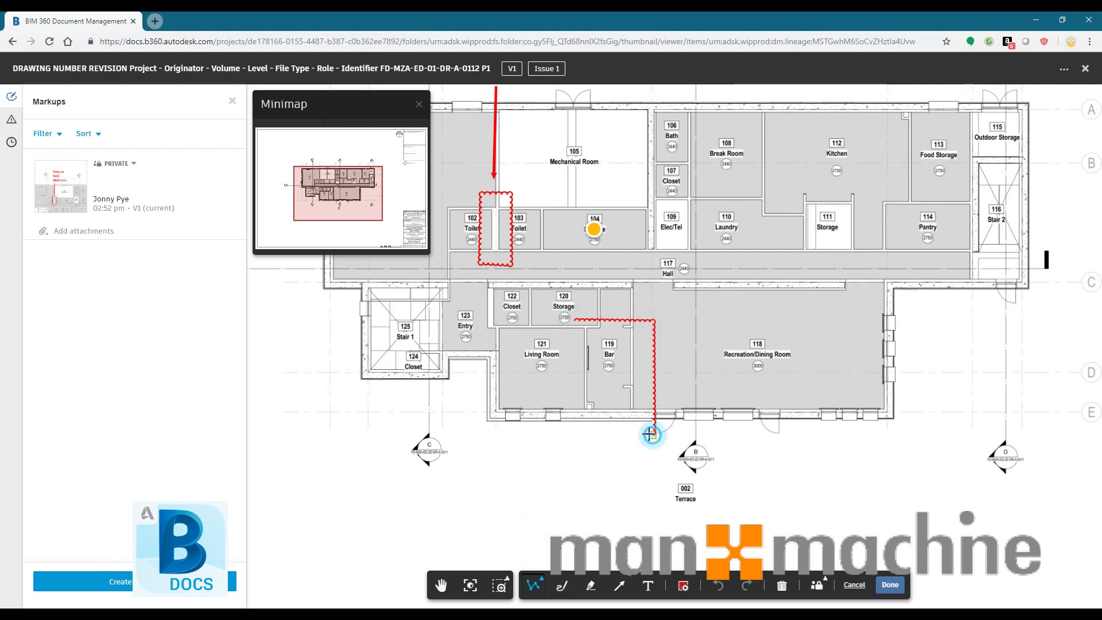
{"action": "left_click", "coordinate": [655, 437]}
{"action": "left_click", "coordinate": [572, 433]}
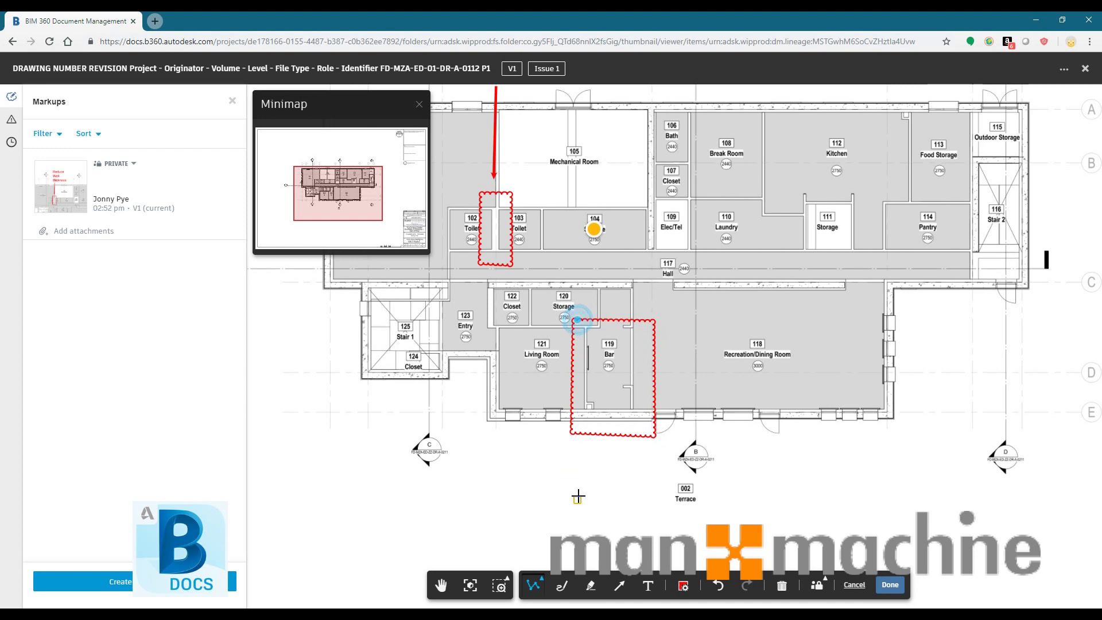
{"action": "left_click", "coordinate": [574, 320]}
Place the text note "Bar needs reducing in size" beside the cloud around the bar
{"action": "scroll", "coordinate": [606, 360], "scroll_direction": "up", "scroll_amount": 1}
{"action": "scroll", "coordinate": [606, 360], "scroll_direction": "up", "scroll_amount": 2}
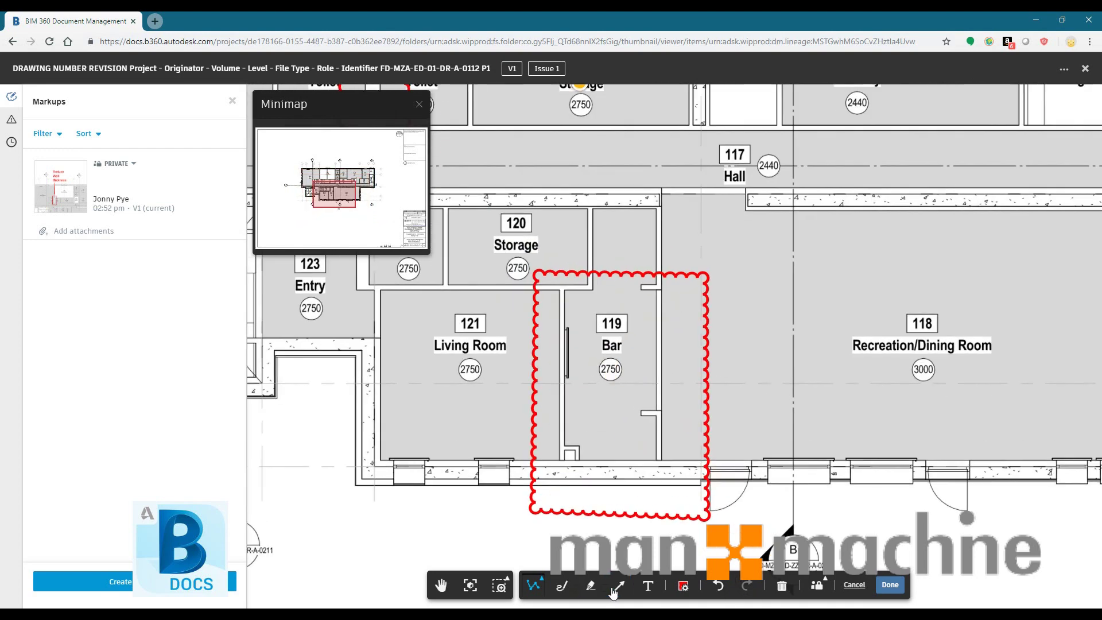
{"action": "left_click", "coordinate": [648, 586]}
{"action": "left_click", "coordinate": [750, 356]}
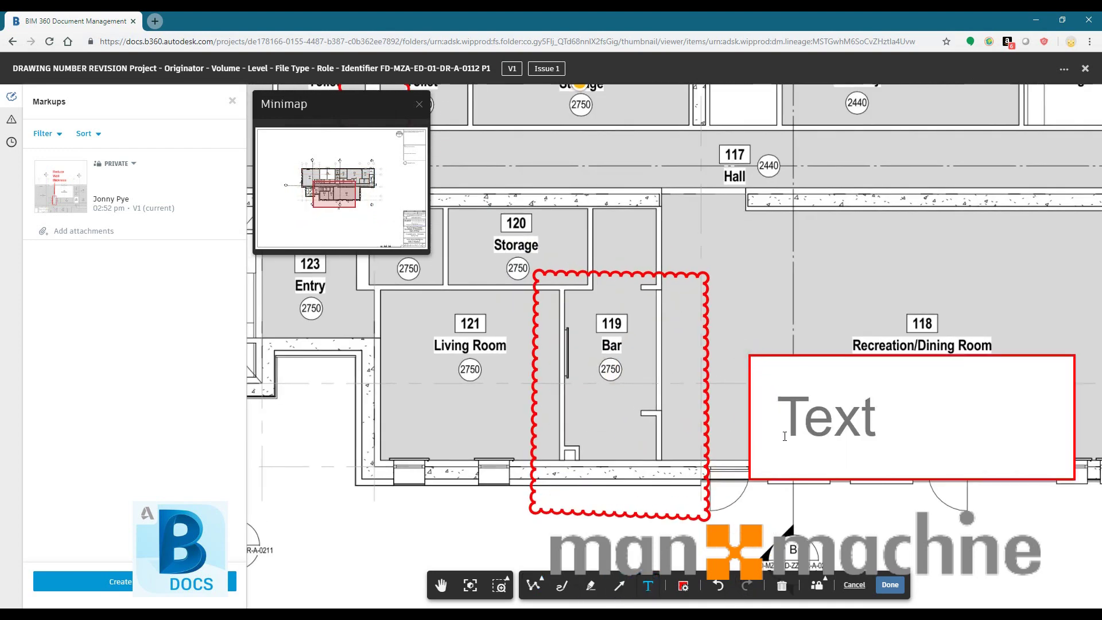
{"action": "type", "text": "Bar"}
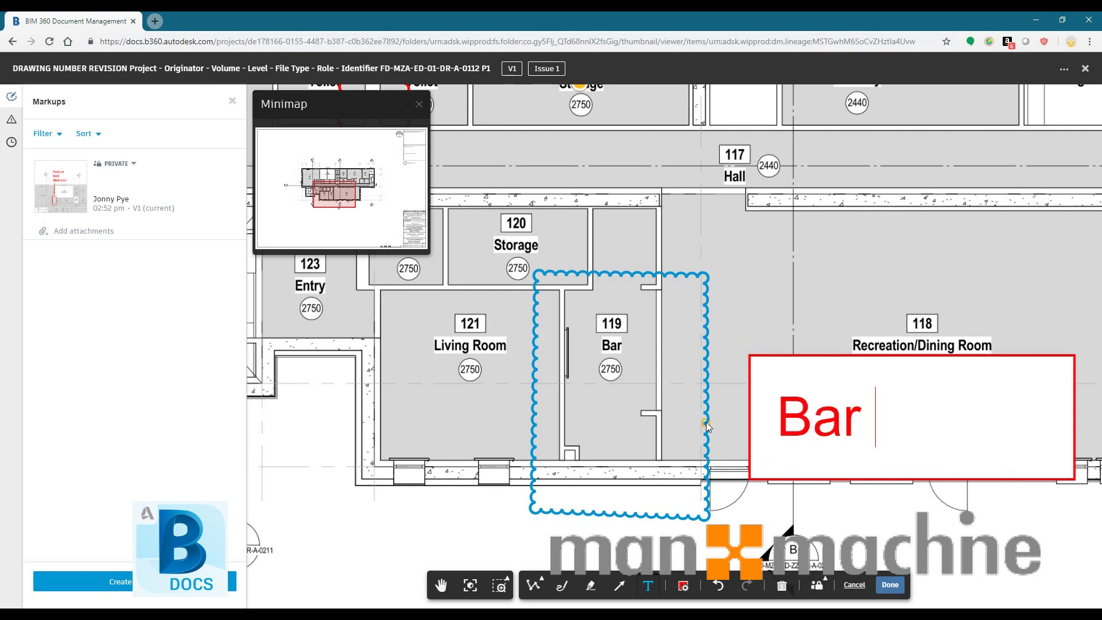
{"action": "type", "text": " needs reducing in size"}
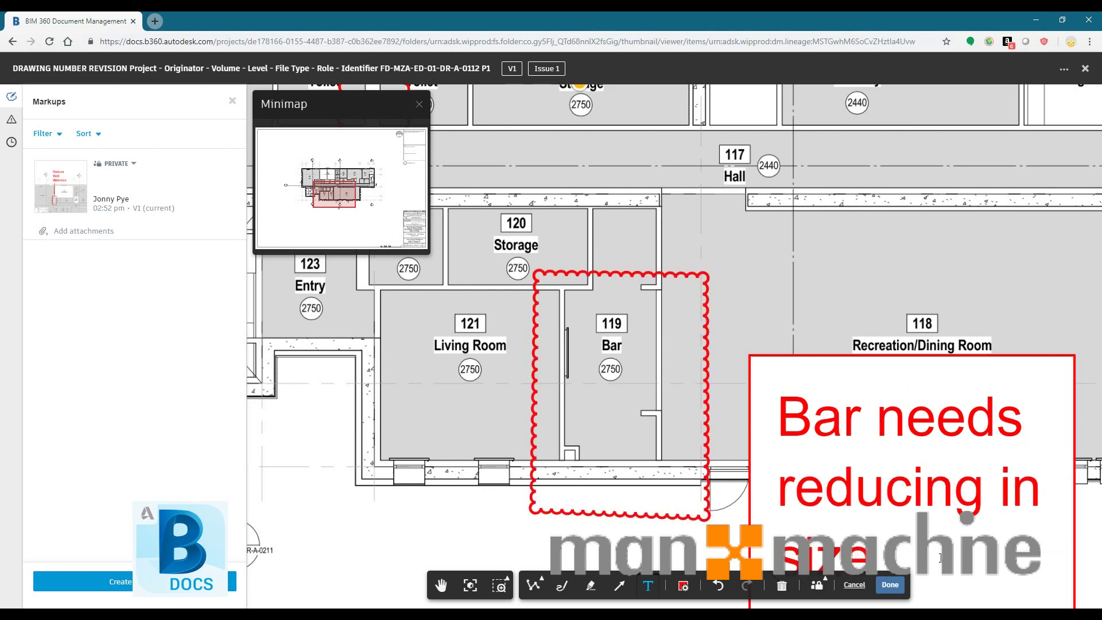
Save the markup, and display the wall thickness markup and the bar markup in turn
{"action": "left_click", "coordinate": [890, 585]}
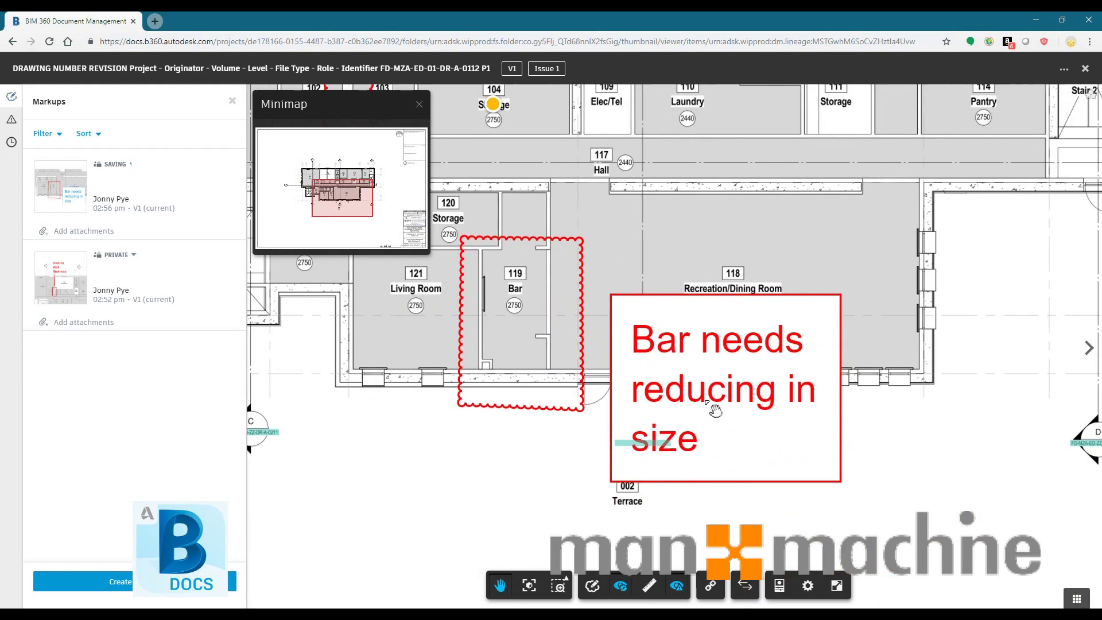
{"action": "left_click", "coordinate": [123, 303]}
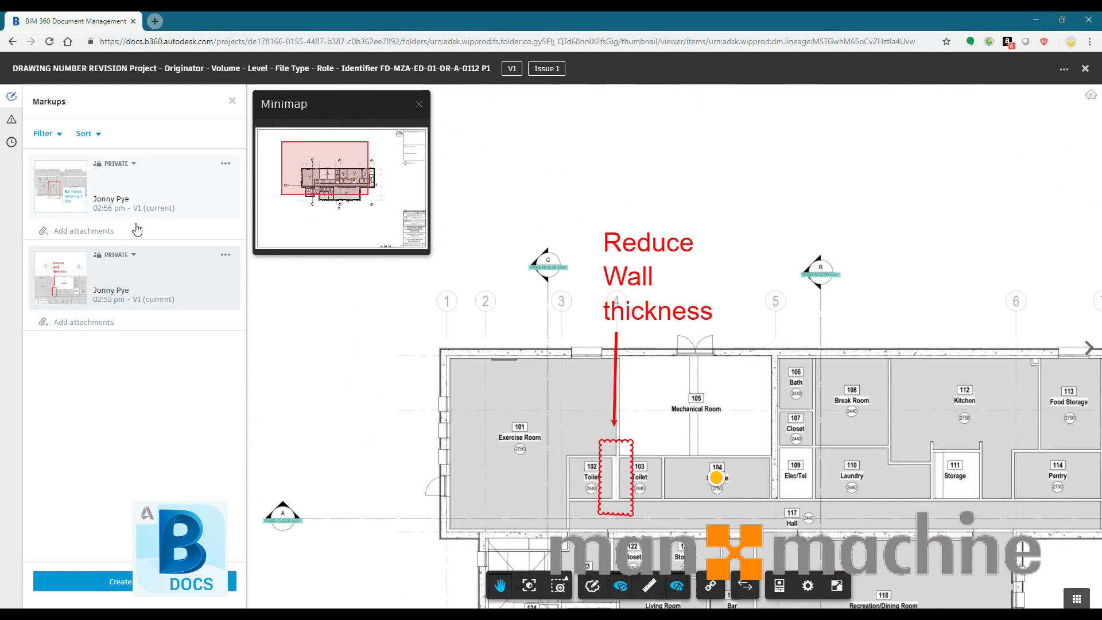
{"action": "left_click", "coordinate": [124, 199]}
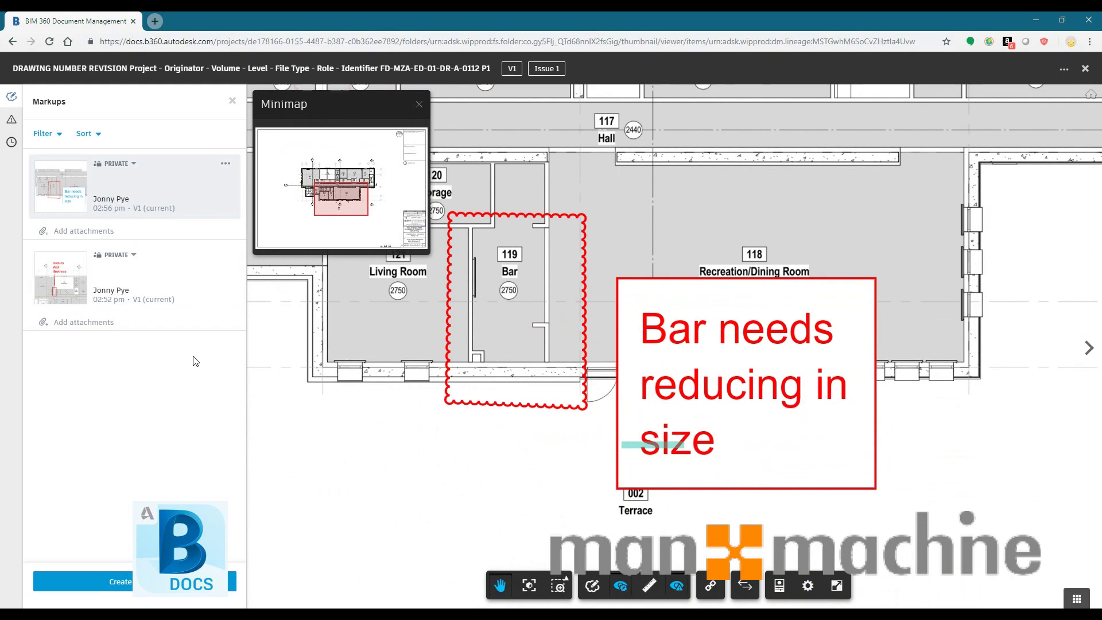
Create a new issue on the drawing and place its push pin in room 115 Outdoor Storage
{"action": "left_click", "coordinate": [11, 119]}
{"action": "left_click", "coordinate": [134, 581]}
{"action": "scroll", "coordinate": [704, 372], "scroll_direction": "down", "scroll_amount": 3}
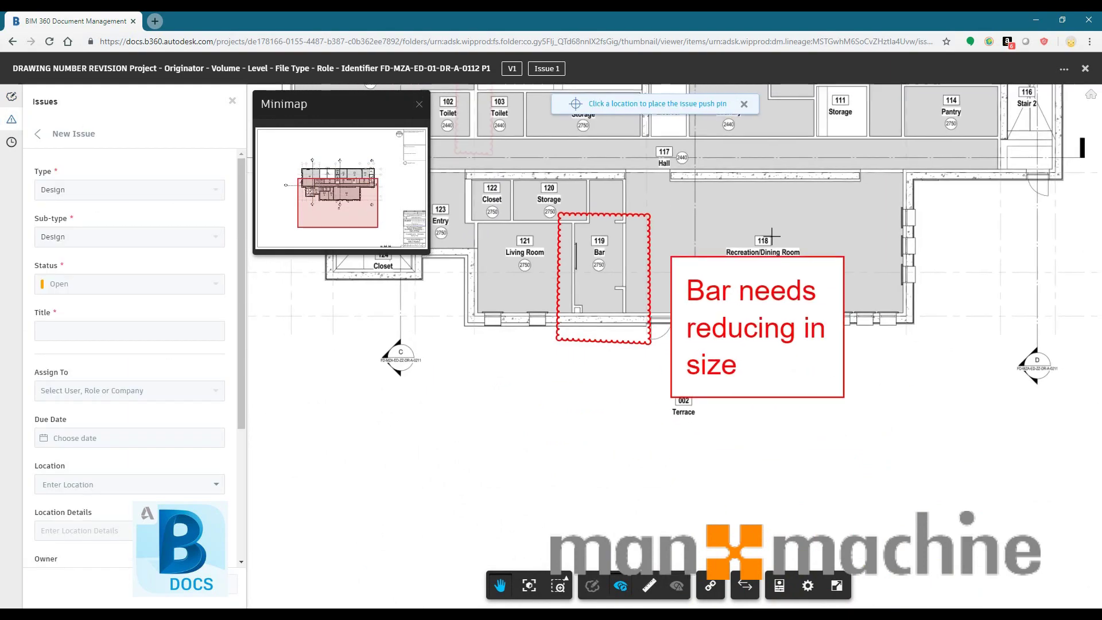
{"action": "left_click_drag", "start_coordinate": [844, 87], "coordinate": [769, 262]}
{"action": "scroll", "coordinate": [806, 281], "scroll_direction": "up", "scroll_amount": 3}
{"action": "scroll", "coordinate": [835, 279], "scroll_direction": "up", "scroll_amount": 2}
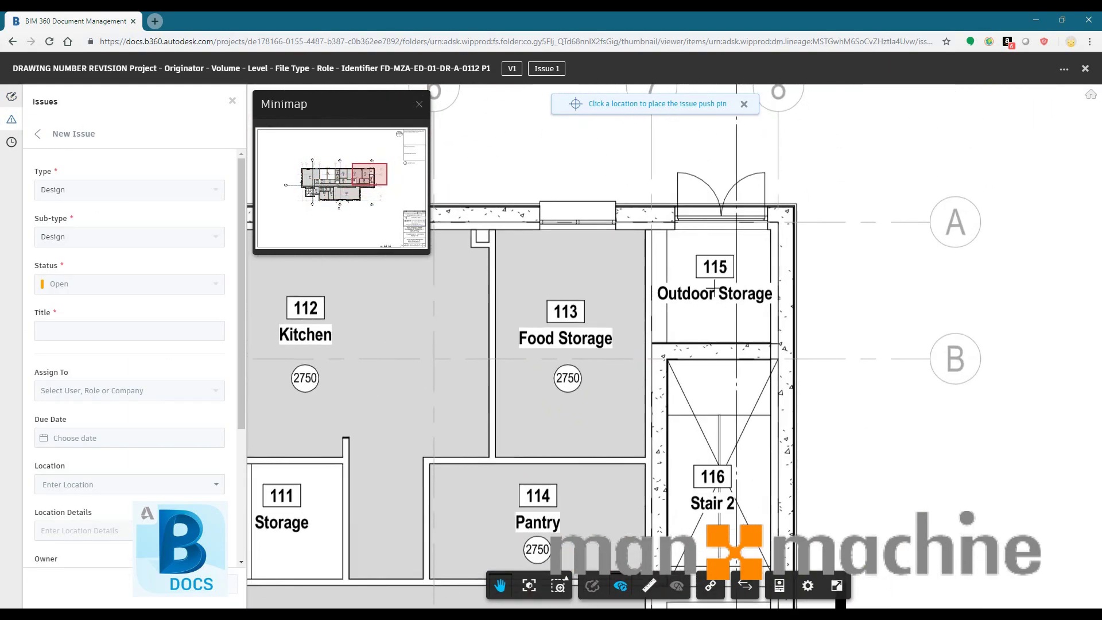
{"action": "left_click", "coordinate": [717, 283]}
{"action": "scroll", "coordinate": [646, 388], "scroll_direction": "down", "scroll_amount": 3}
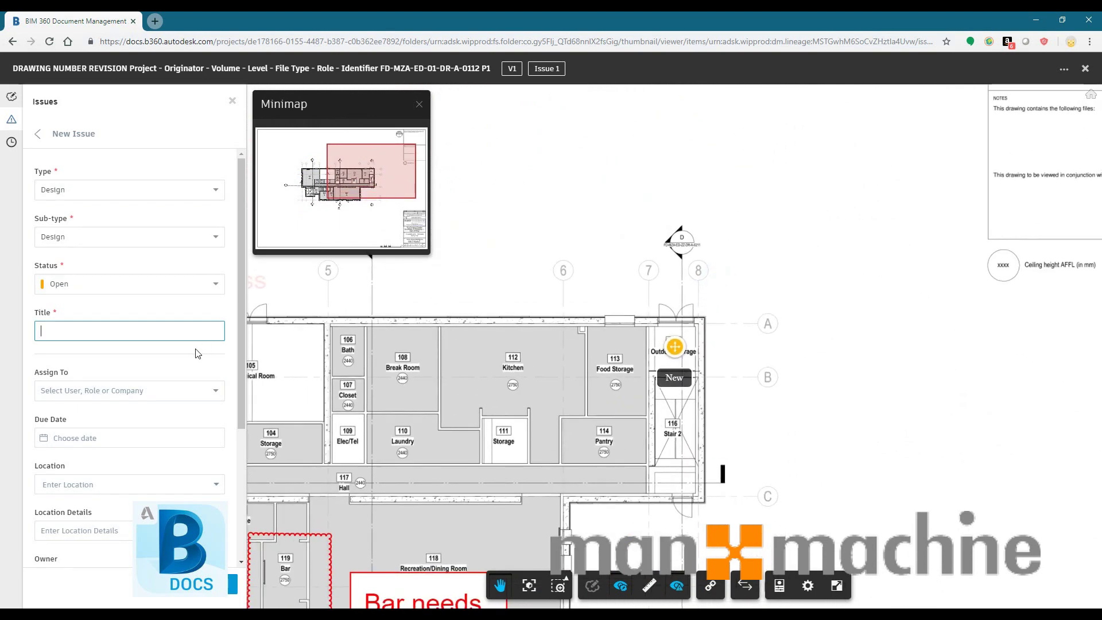
Set the issue type to Design, keep the status Open, and title the issue "Storage access from Inside"
{"action": "left_click", "coordinate": [67, 190]}
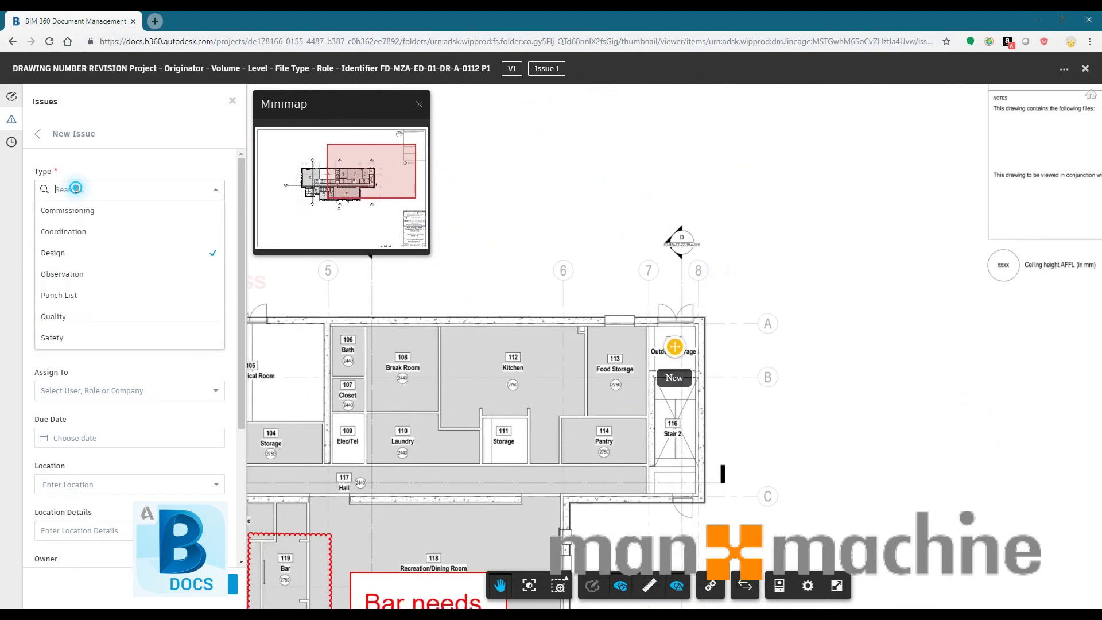
{"action": "left_click", "coordinate": [78, 251]}
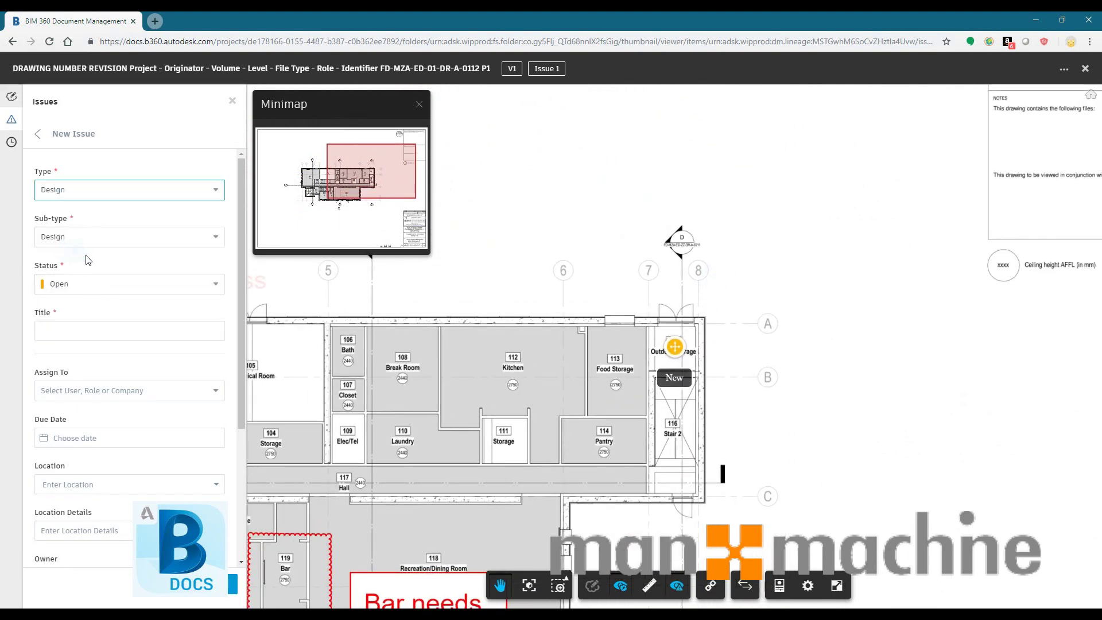
{"action": "left_click", "coordinate": [85, 288]}
{"action": "left_click", "coordinate": [85, 286]}
{"action": "left_click", "coordinate": [87, 332]}
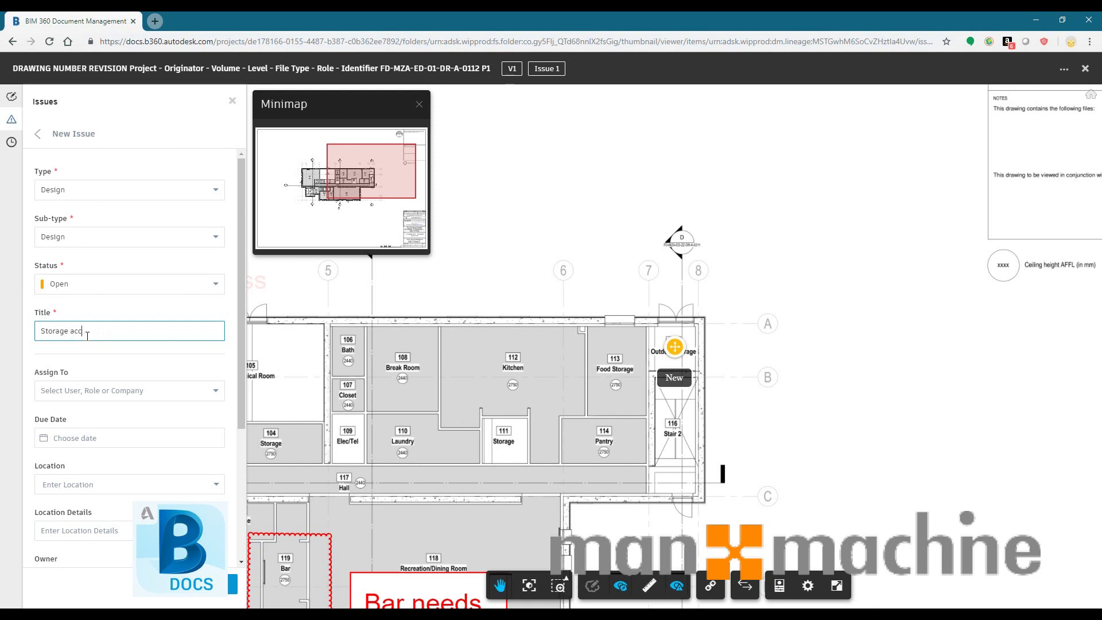
{"action": "type", "text": "from Inside"}
Assign the issue to the responsible project member and set its due date to January 30
{"action": "left_click", "coordinate": [114, 388]}
{"action": "left_click", "coordinate": [69, 423]}
{"action": "left_click", "coordinate": [64, 439]}
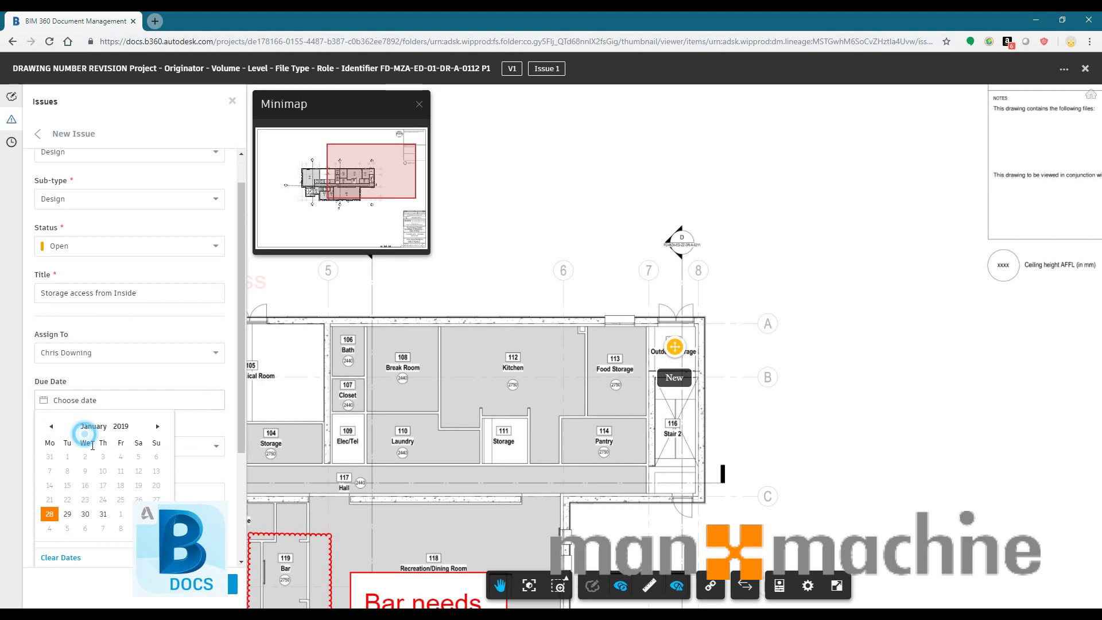
{"action": "left_click", "coordinate": [86, 515]}
Set the issue's root cause to Design Deficiency and create the issue
{"action": "scroll", "coordinate": [87, 505], "scroll_direction": "down", "scroll_amount": 3}
{"action": "left_click", "coordinate": [82, 426]}
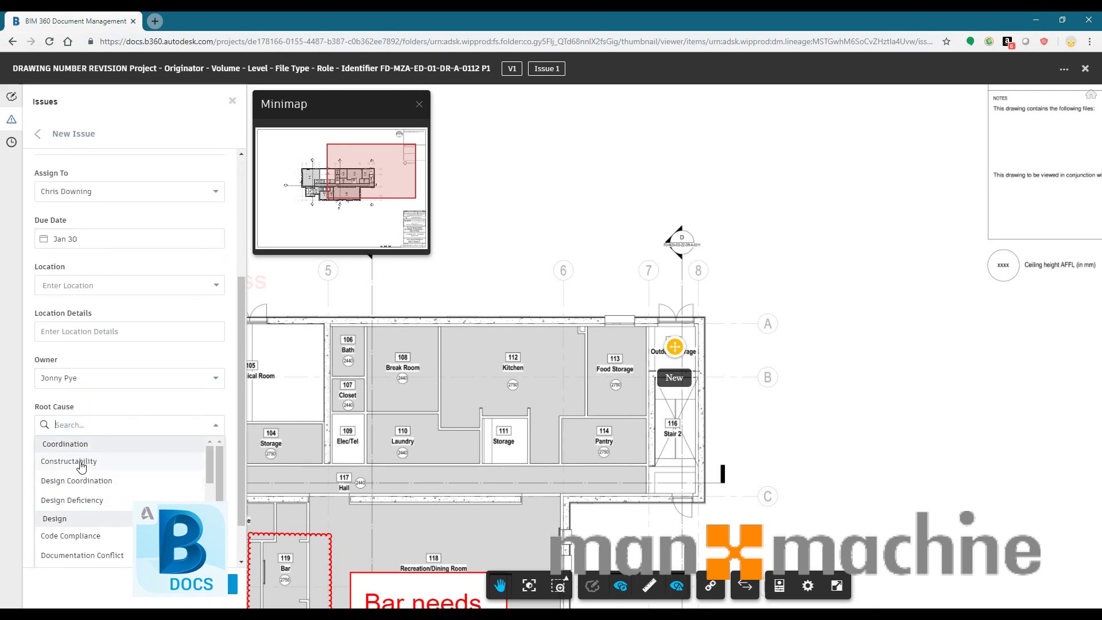
{"action": "left_click", "coordinate": [72, 500]}
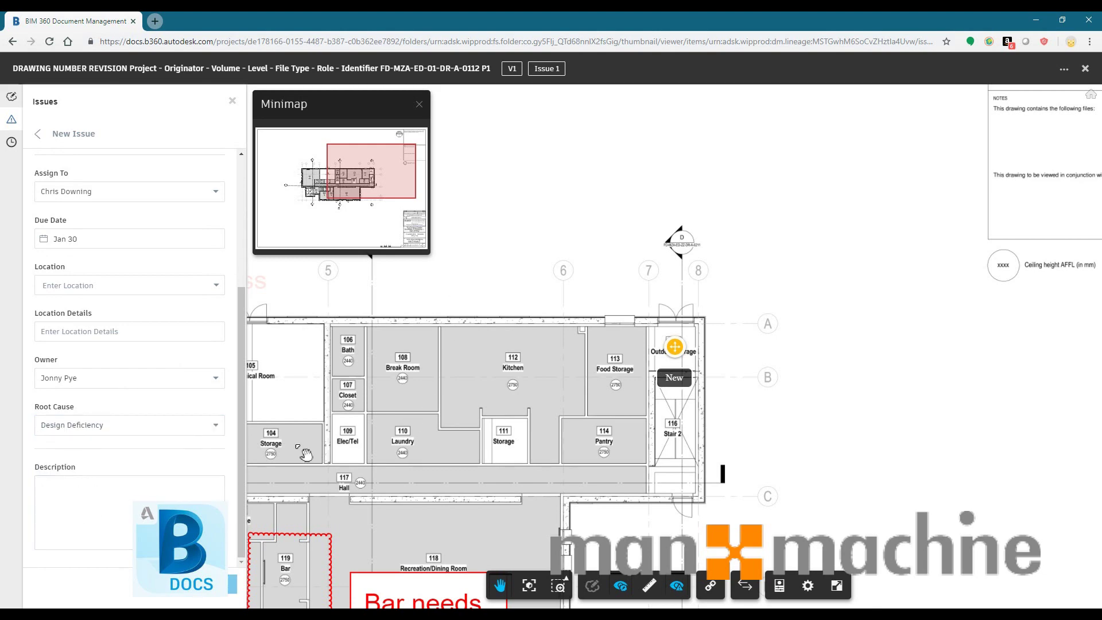
{"action": "left_click", "coordinate": [232, 585]}
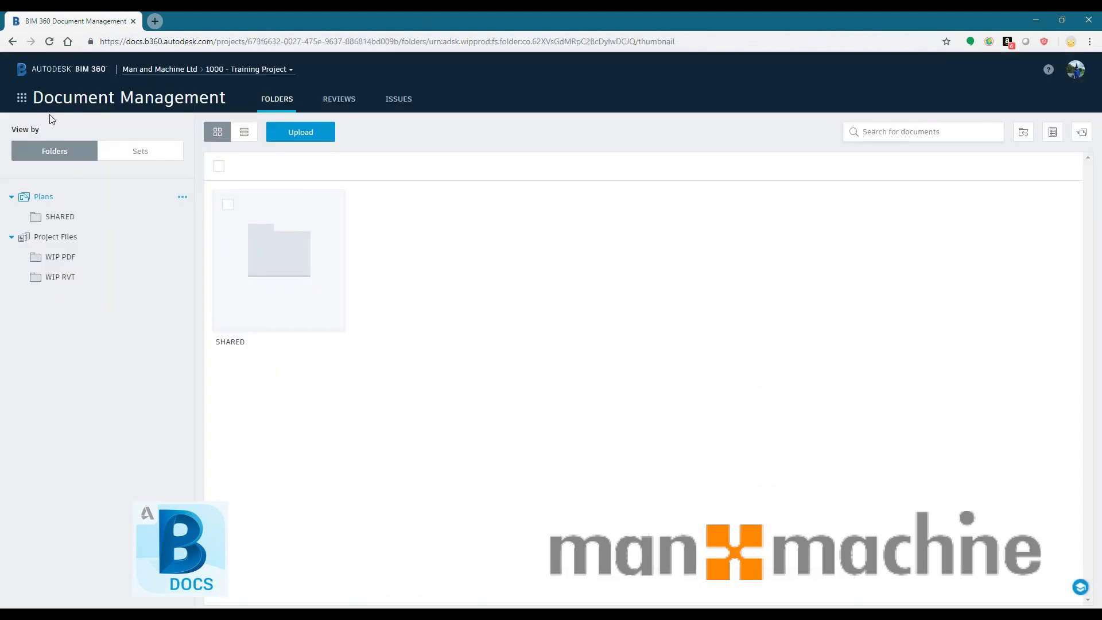
Switch to Project Admin and look through the Document Management activity log of the Training Project
{"action": "left_click", "coordinate": [22, 98]}
{"action": "left_click", "coordinate": [195, 148]}
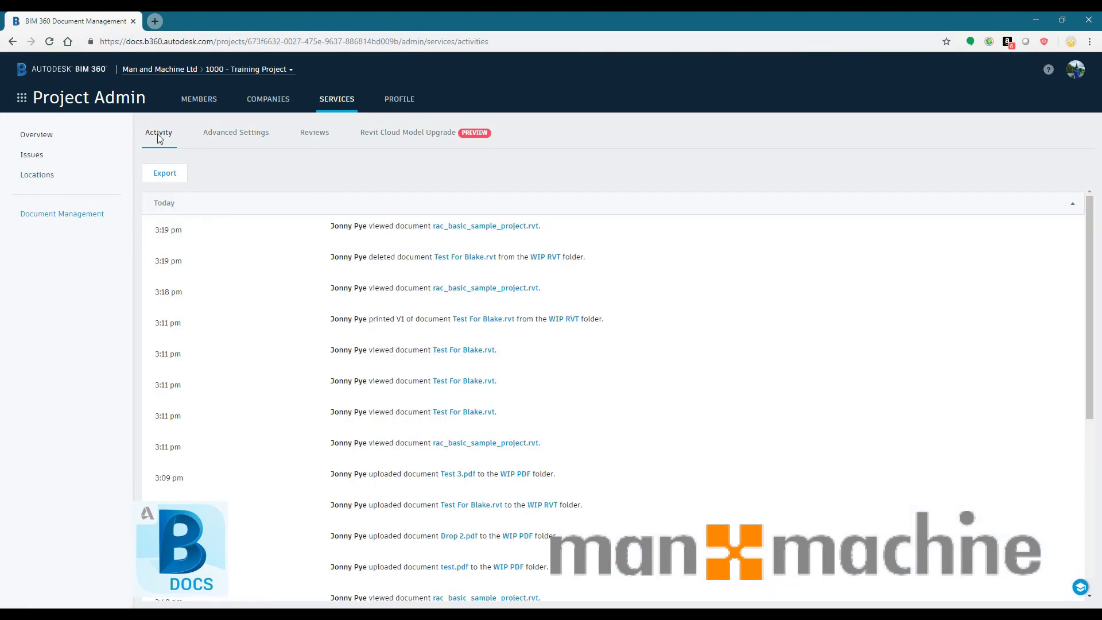
{"action": "scroll", "coordinate": [308, 350], "scroll_direction": "down", "scroll_amount": 5}
{"action": "scroll", "coordinate": [256, 239], "scroll_direction": "up", "scroll_amount": 5}
Open the activity log's CSV export and examine its start and end date range options
{"action": "left_click", "coordinate": [182, 173]}
{"action": "left_click", "coordinate": [473, 134]}
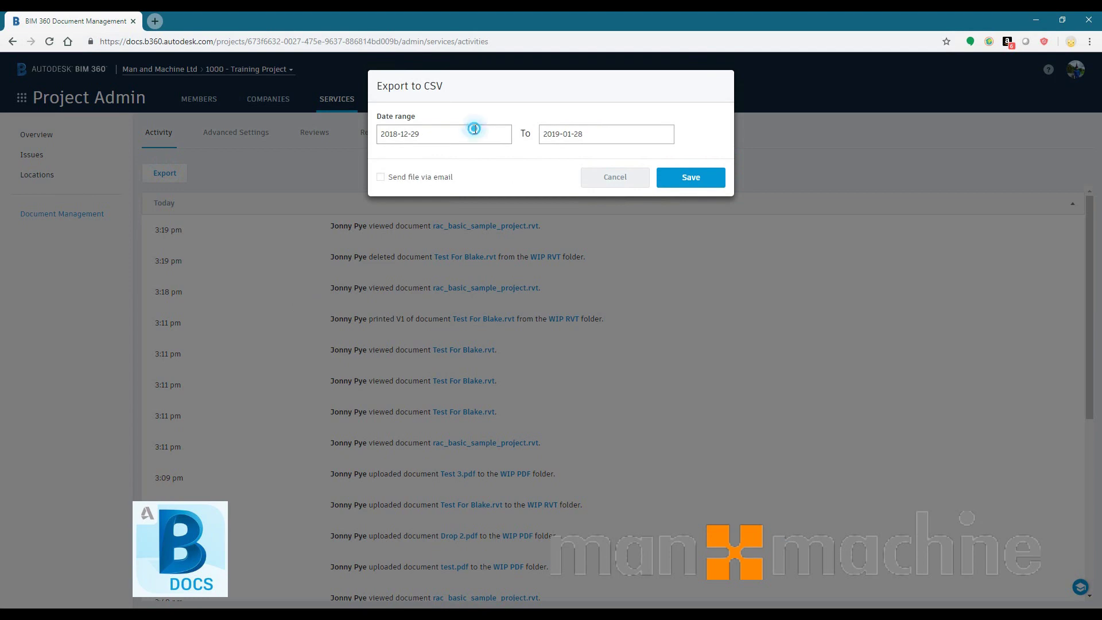
{"action": "left_click", "coordinate": [612, 141]}
{"action": "left_click", "coordinate": [467, 249]}
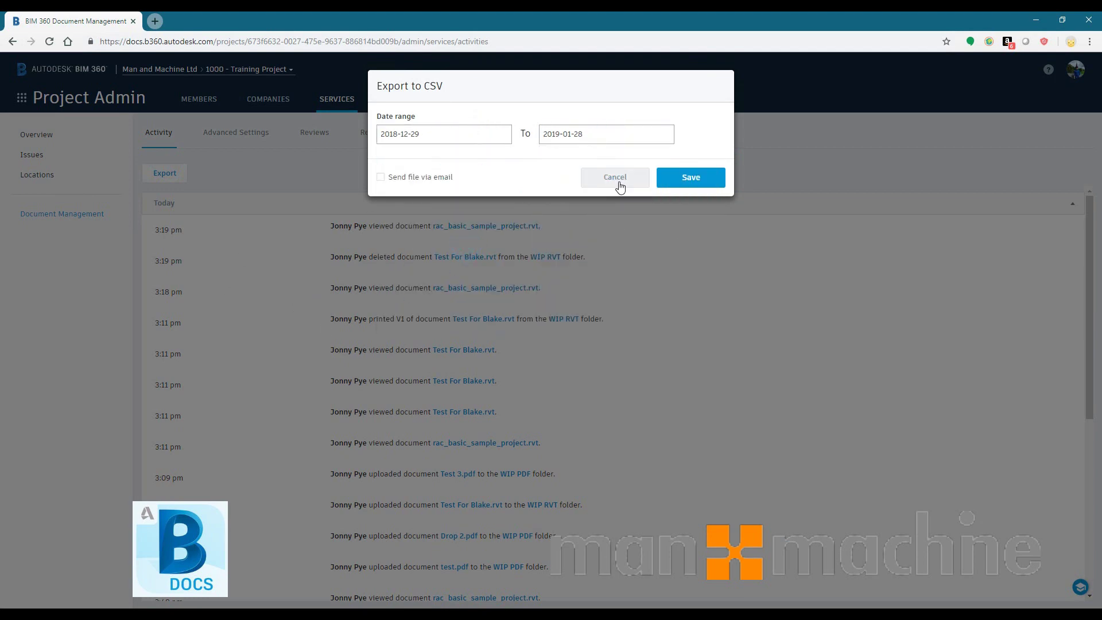